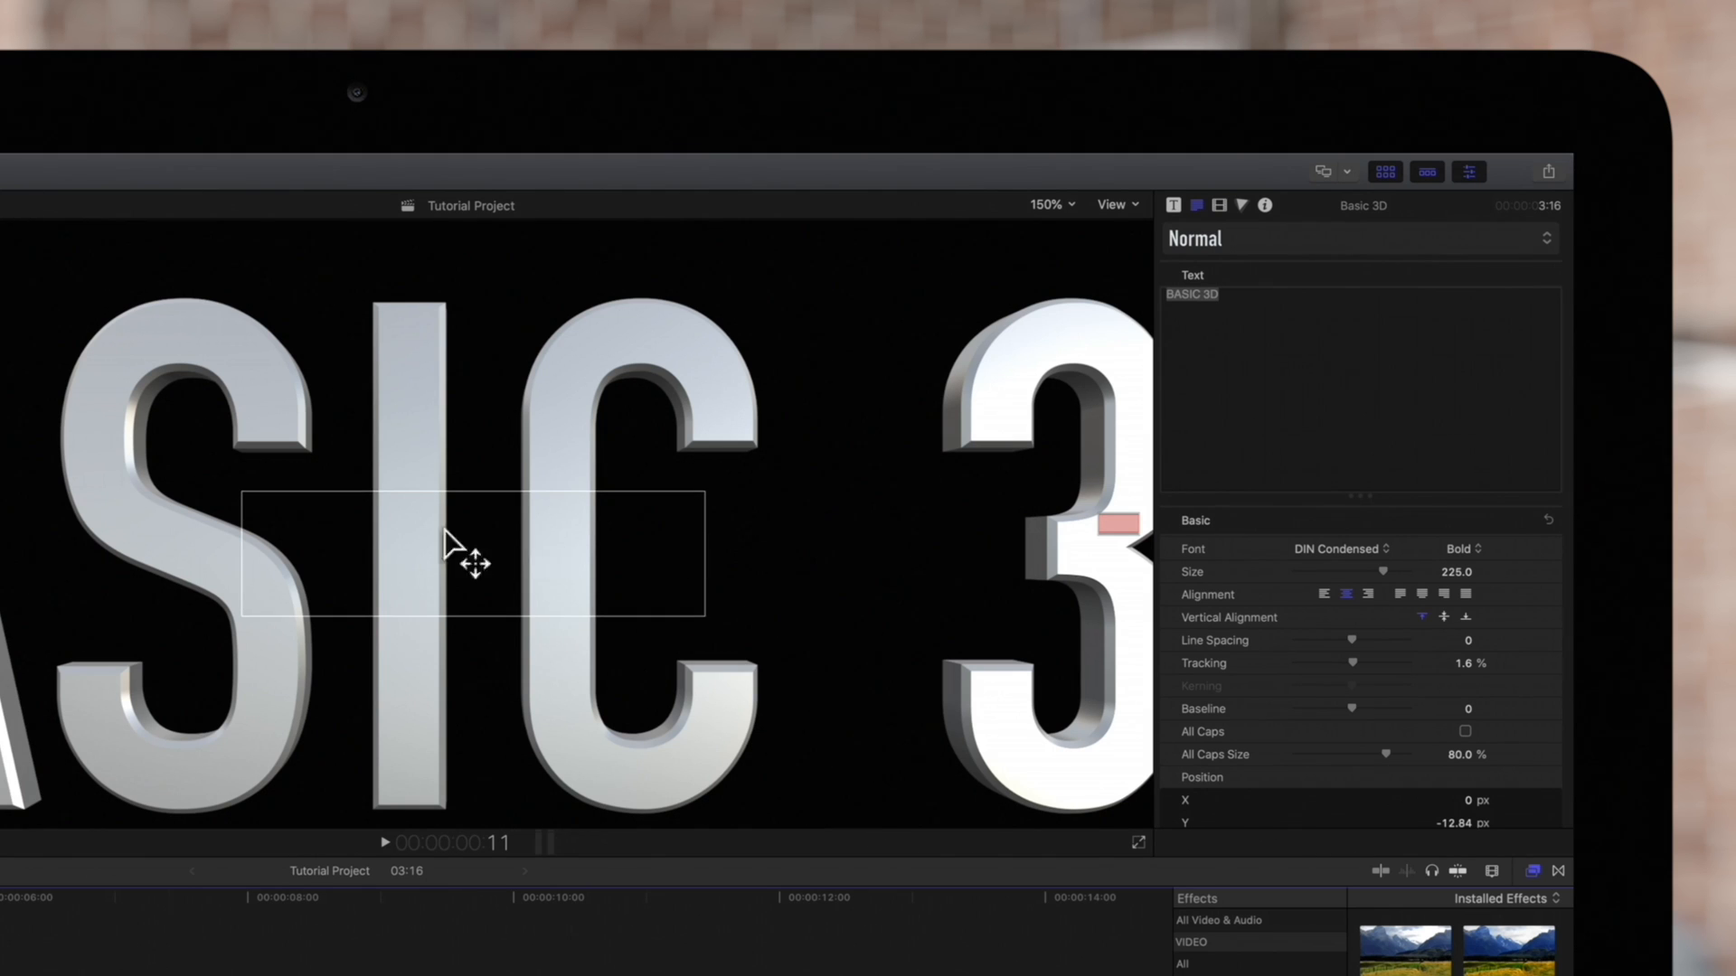
Rotate the BASIC 3D title slightly and reach the Material section's Add Layer choices.
{"action": "left_click_drag", "start_coordinate": [397, 557], "coordinate": [385, 558]}
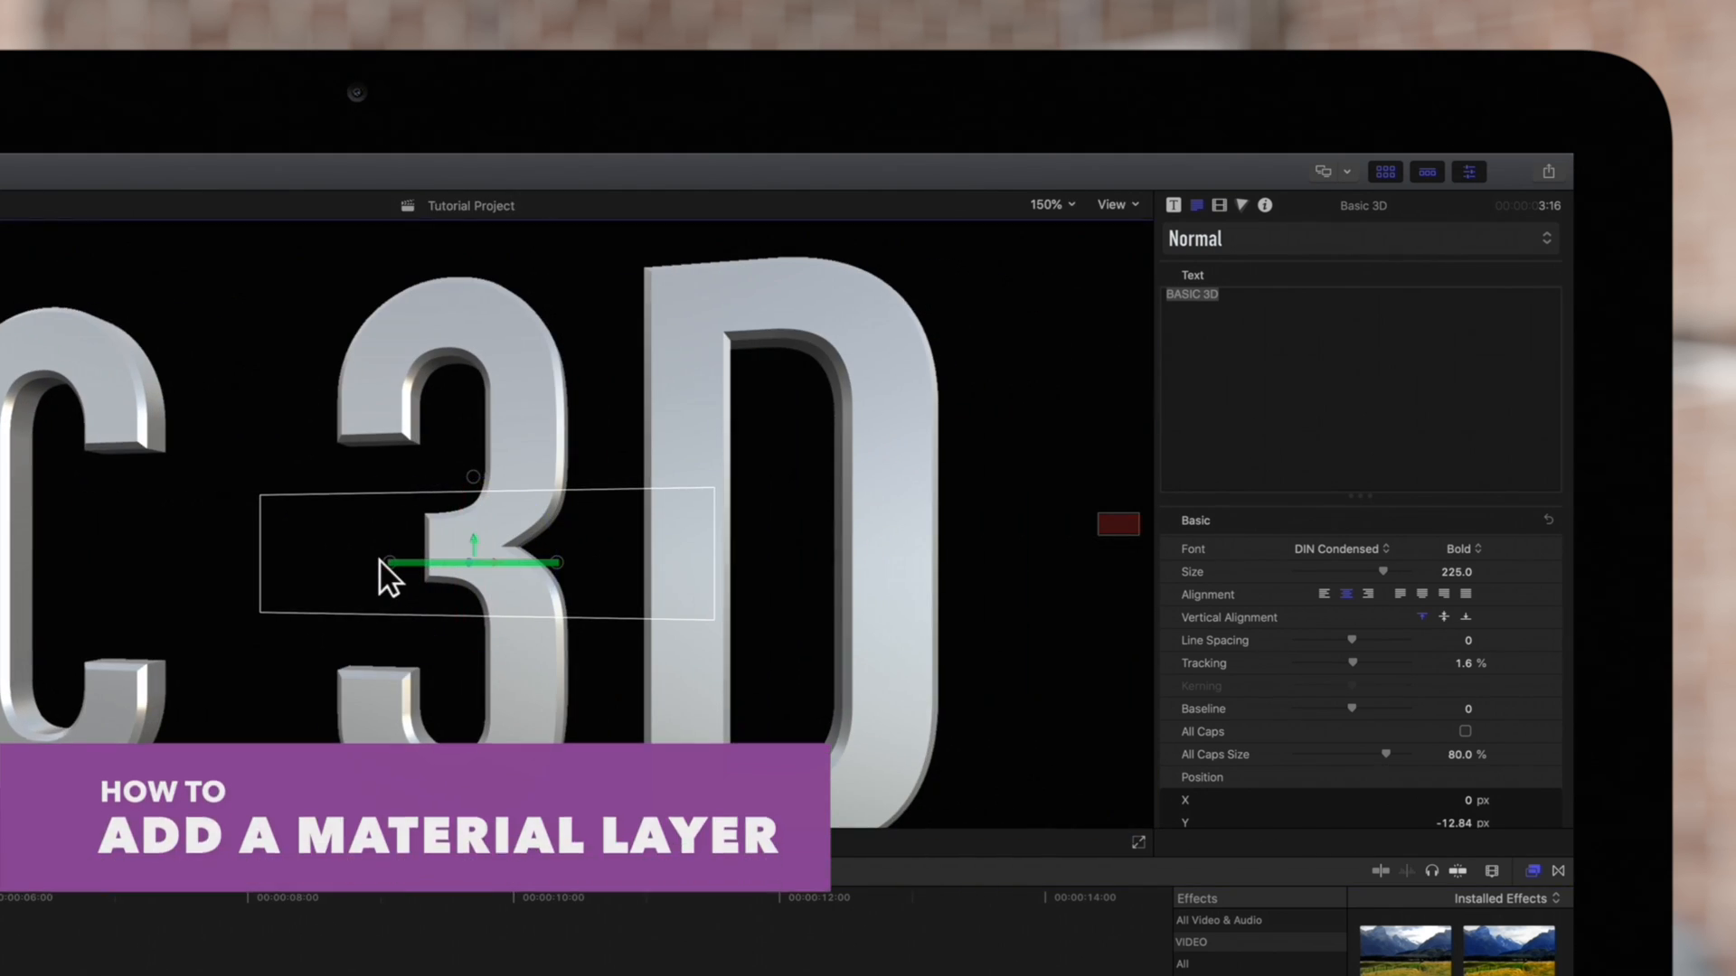
{"action": "scroll", "coordinate": [1400, 536], "scroll_direction": "down", "scroll_amount": 3}
{"action": "scroll", "coordinate": [1400, 535], "scroll_direction": "down", "scroll_amount": 10}
{"action": "scroll", "coordinate": [1401, 535], "scroll_direction": "down", "scroll_amount": 5}
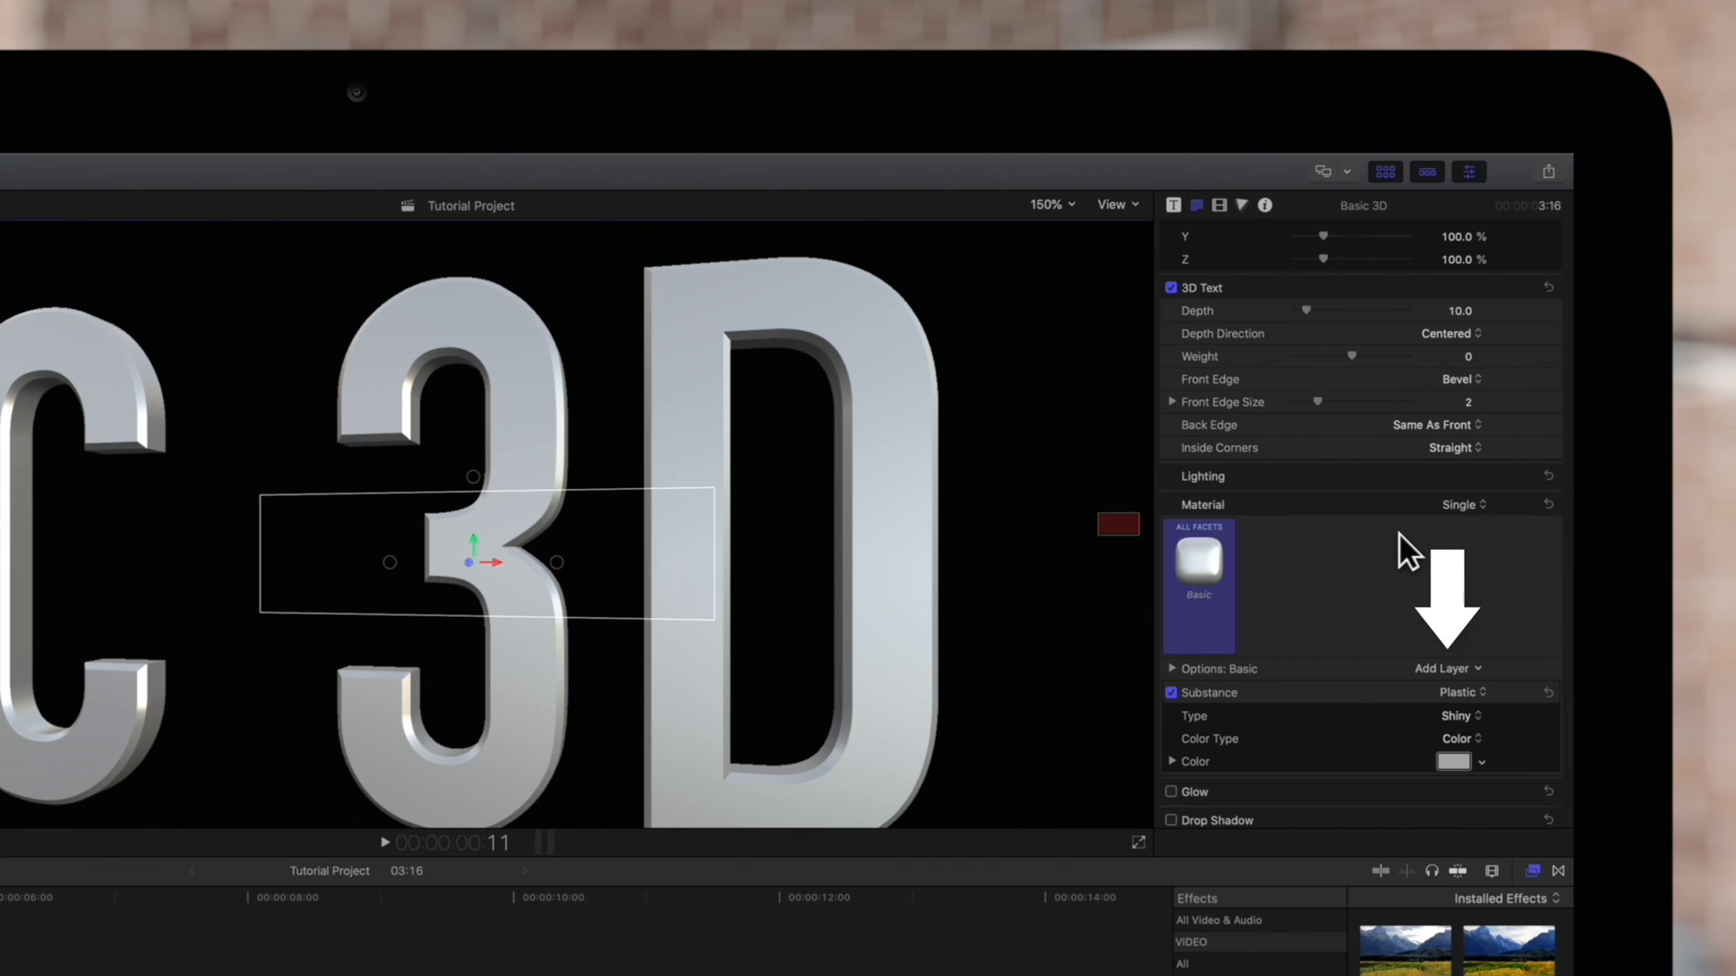
{"action": "left_click", "coordinate": [1477, 670]}
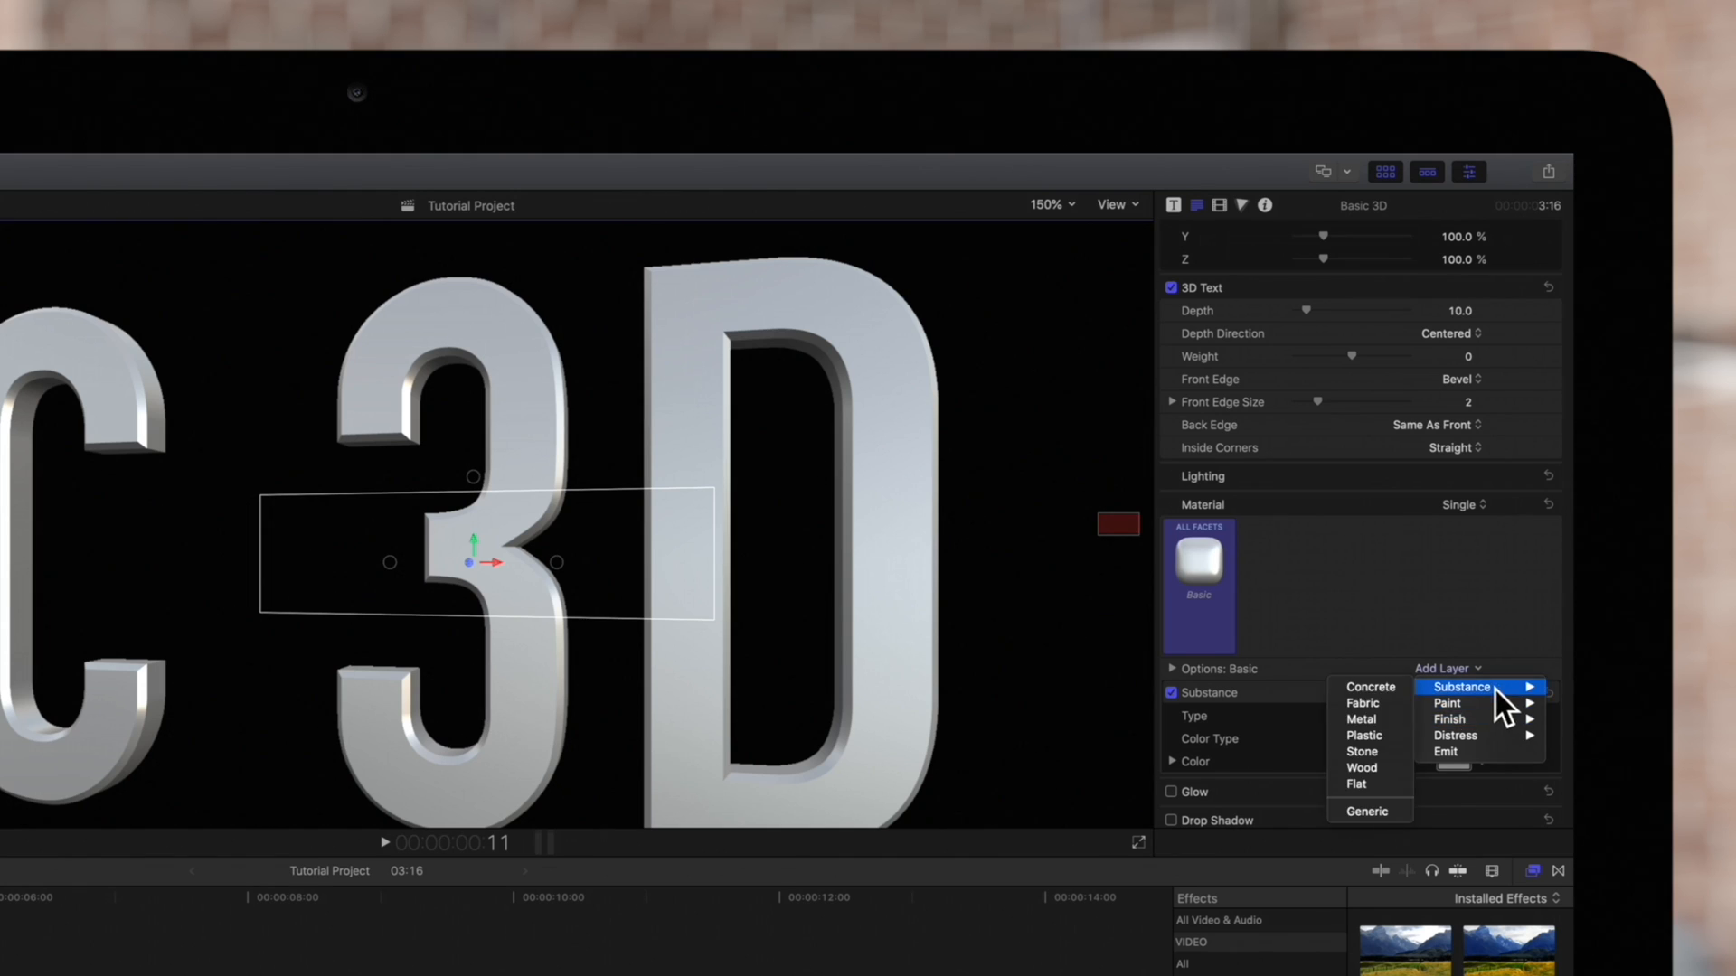
{"action": "mouse_move", "coordinate": [1462, 686]}
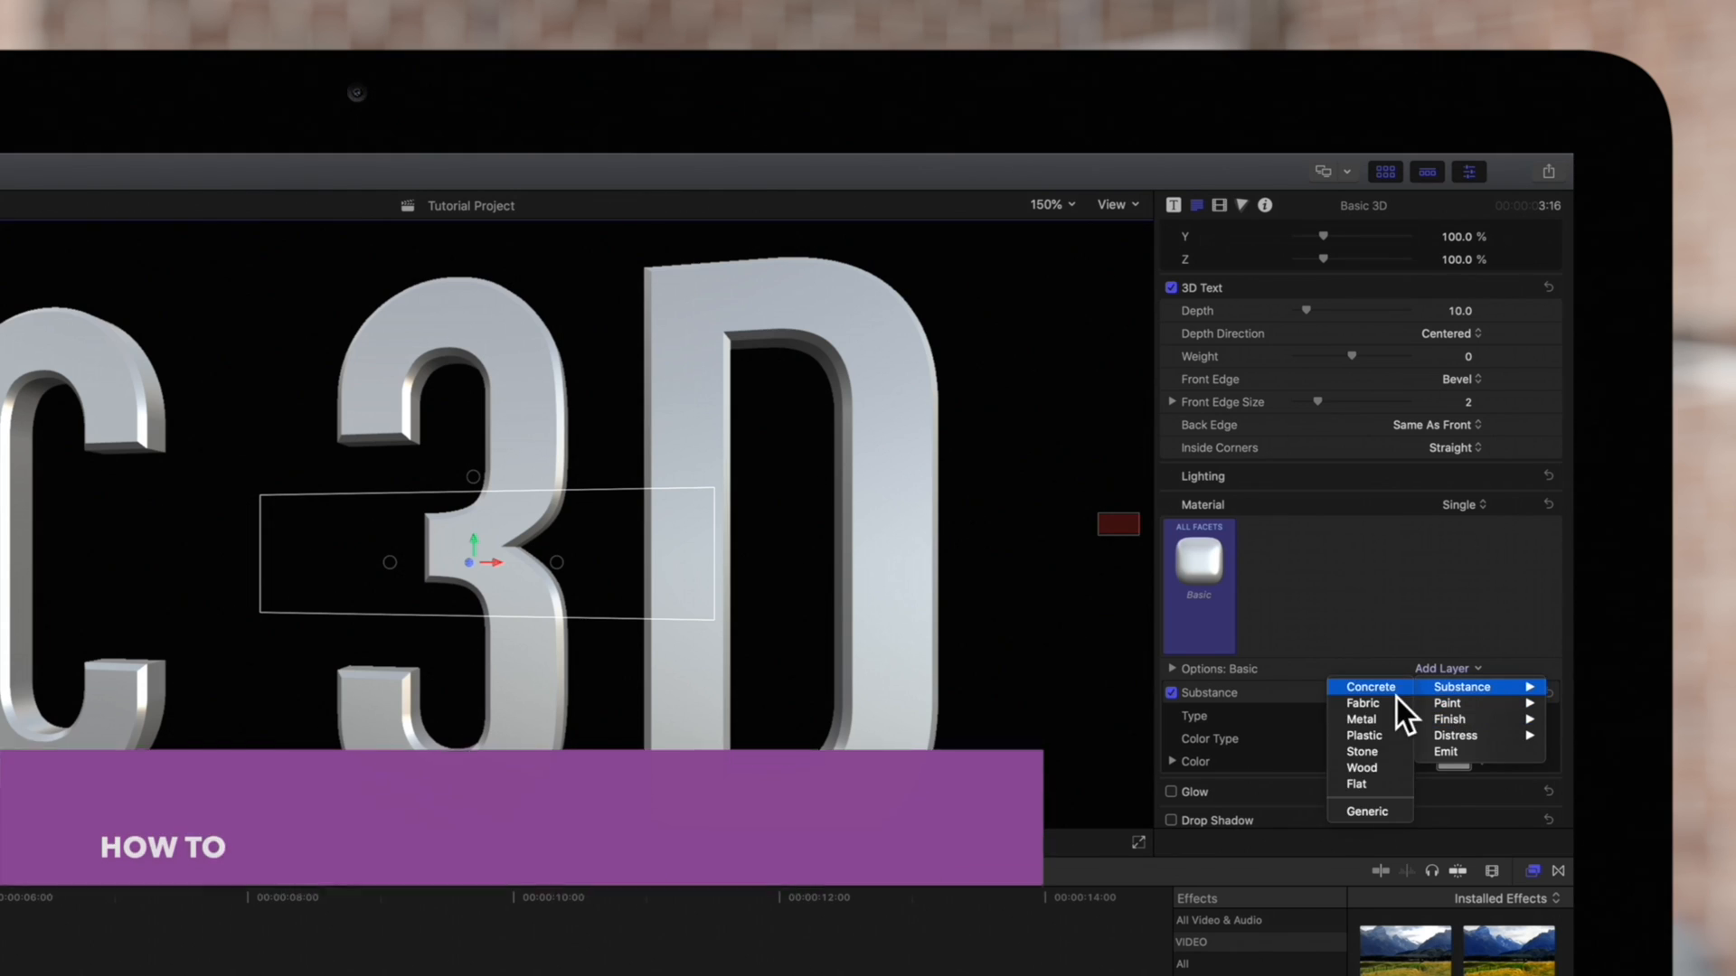
Add a second Plastic substance layer to the title's material.
{"action": "left_click", "coordinate": [1370, 736]}
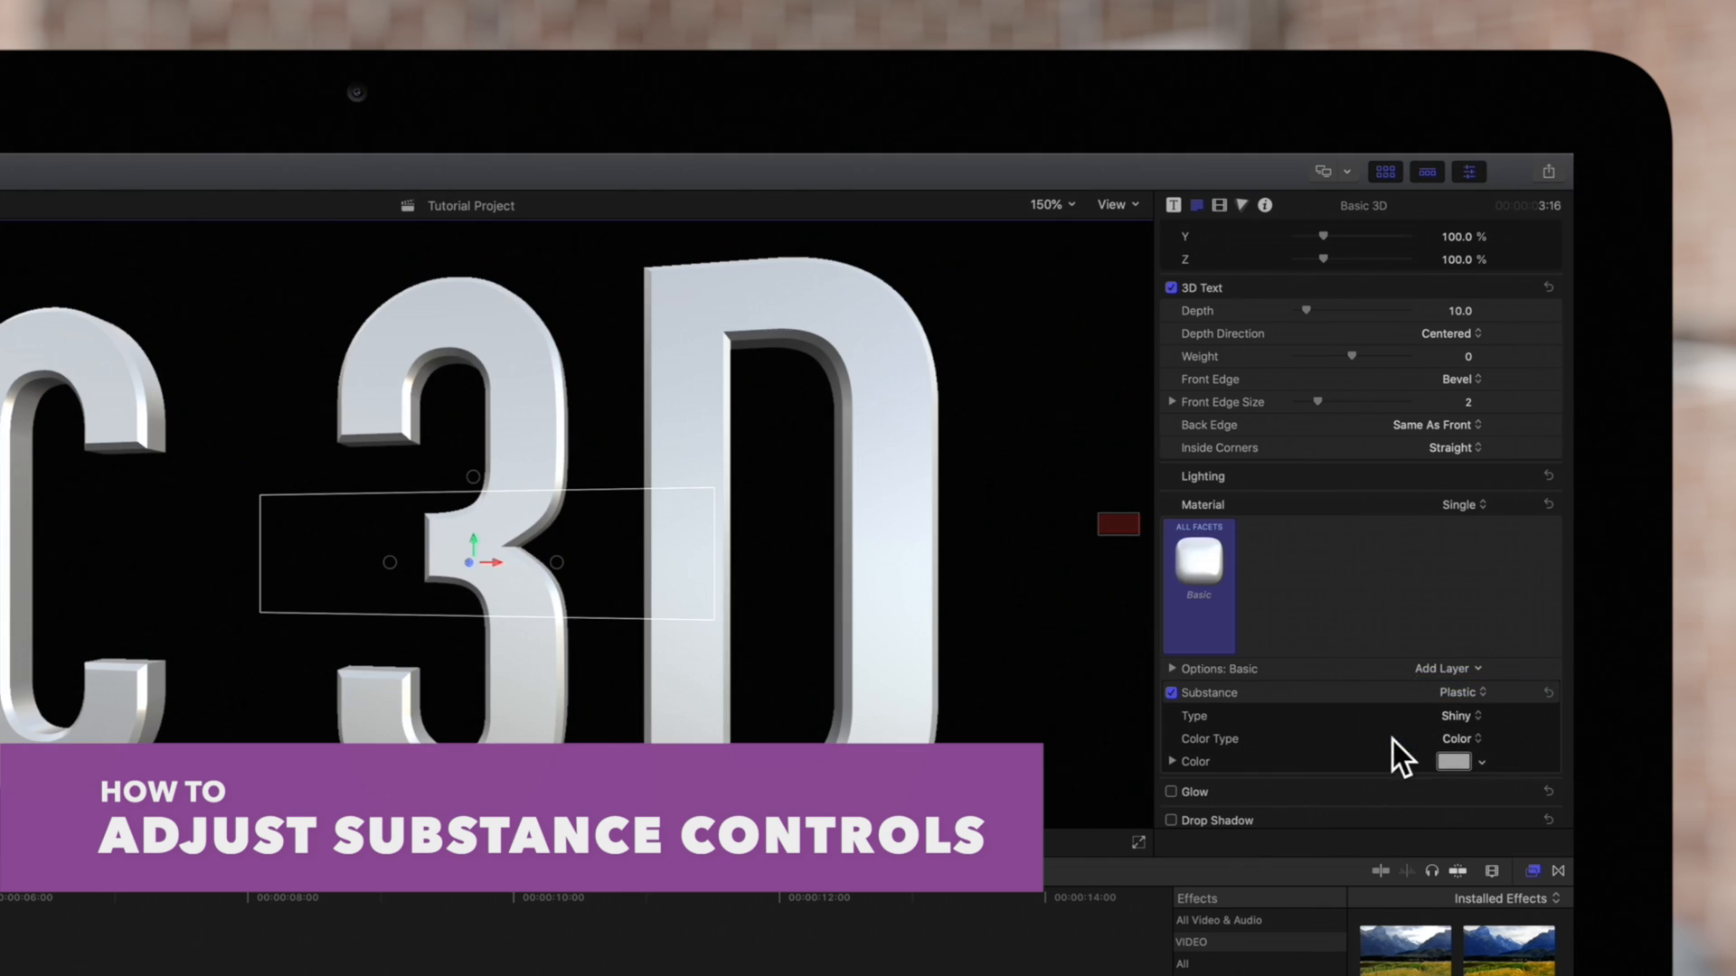
{"action": "scroll", "coordinate": [1381, 639], "scroll_direction": "down", "scroll_amount": 2}
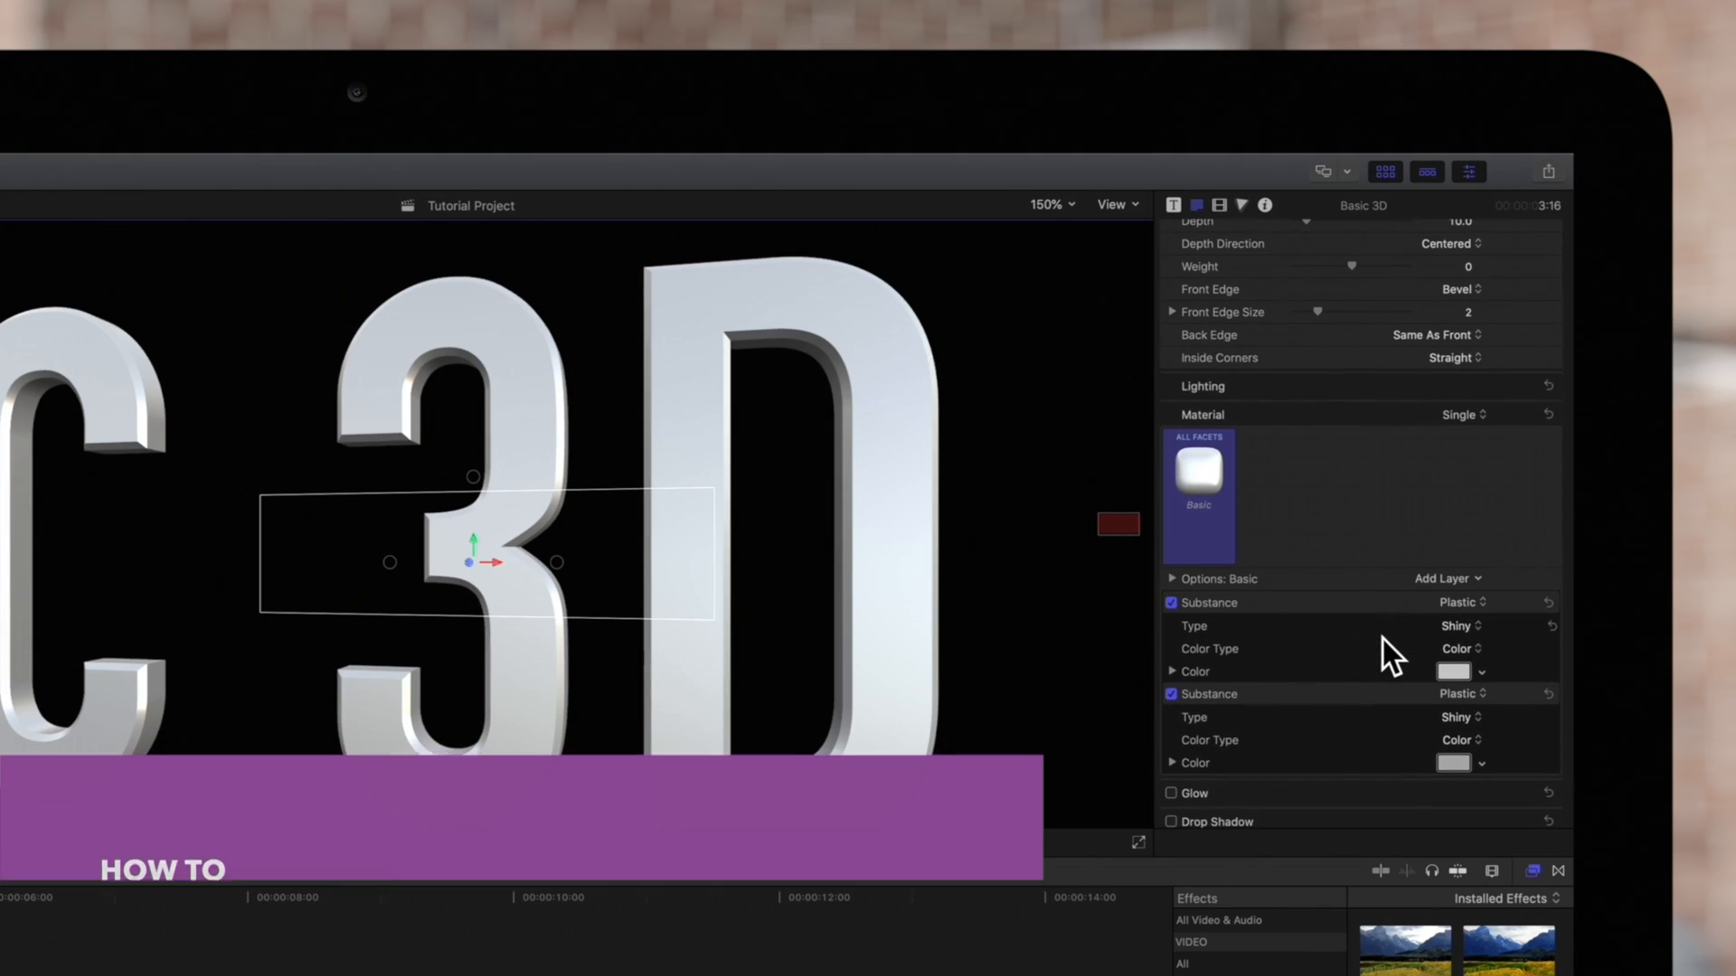
{"action": "left_click", "coordinate": [1463, 625]}
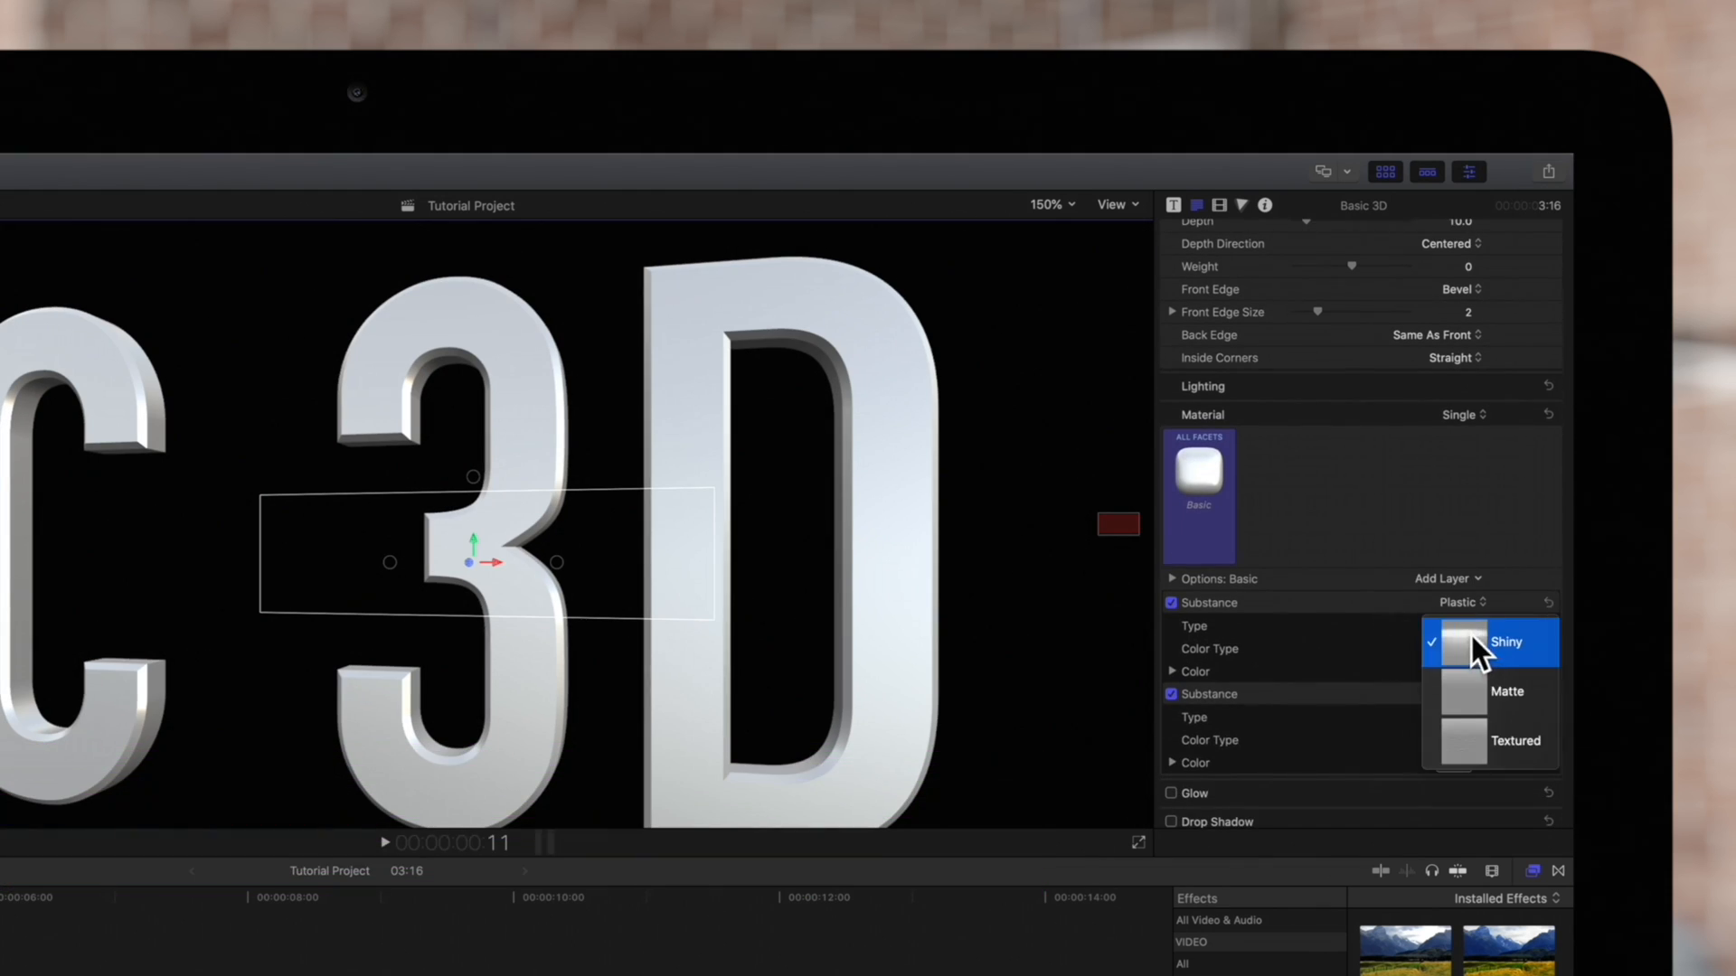
Set the top plastic layer's type to Matte, then to Textured.
{"action": "left_click", "coordinate": [1506, 692]}
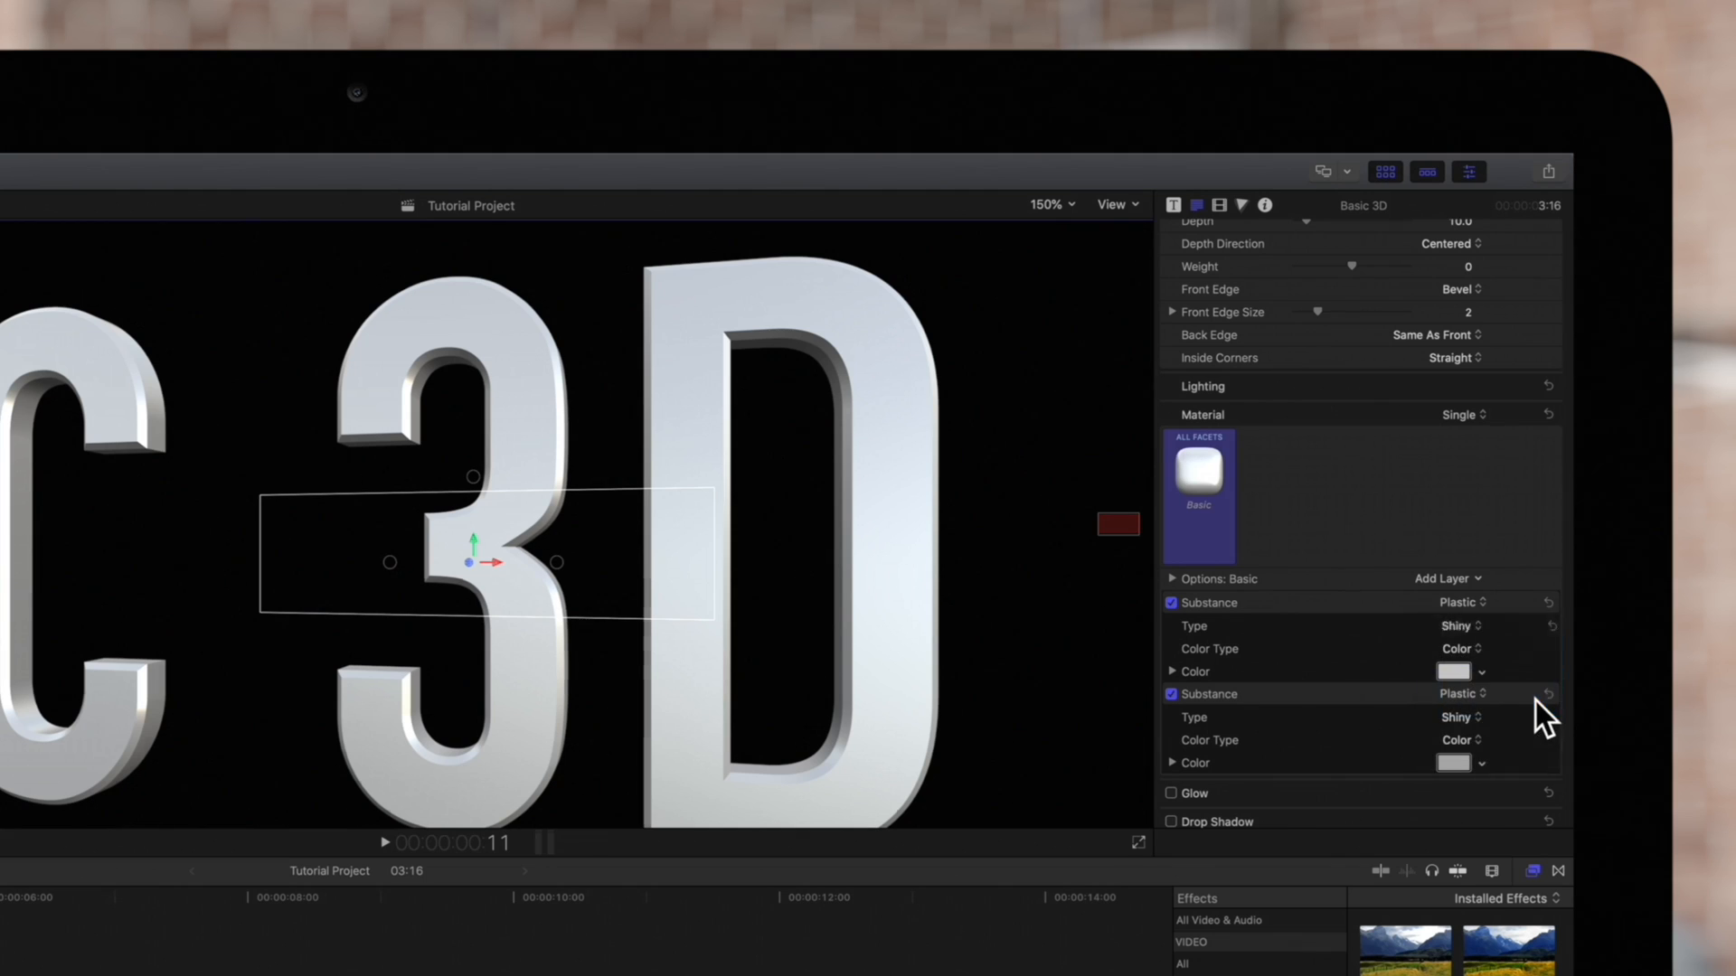
{"action": "left_click", "coordinate": [1459, 625]}
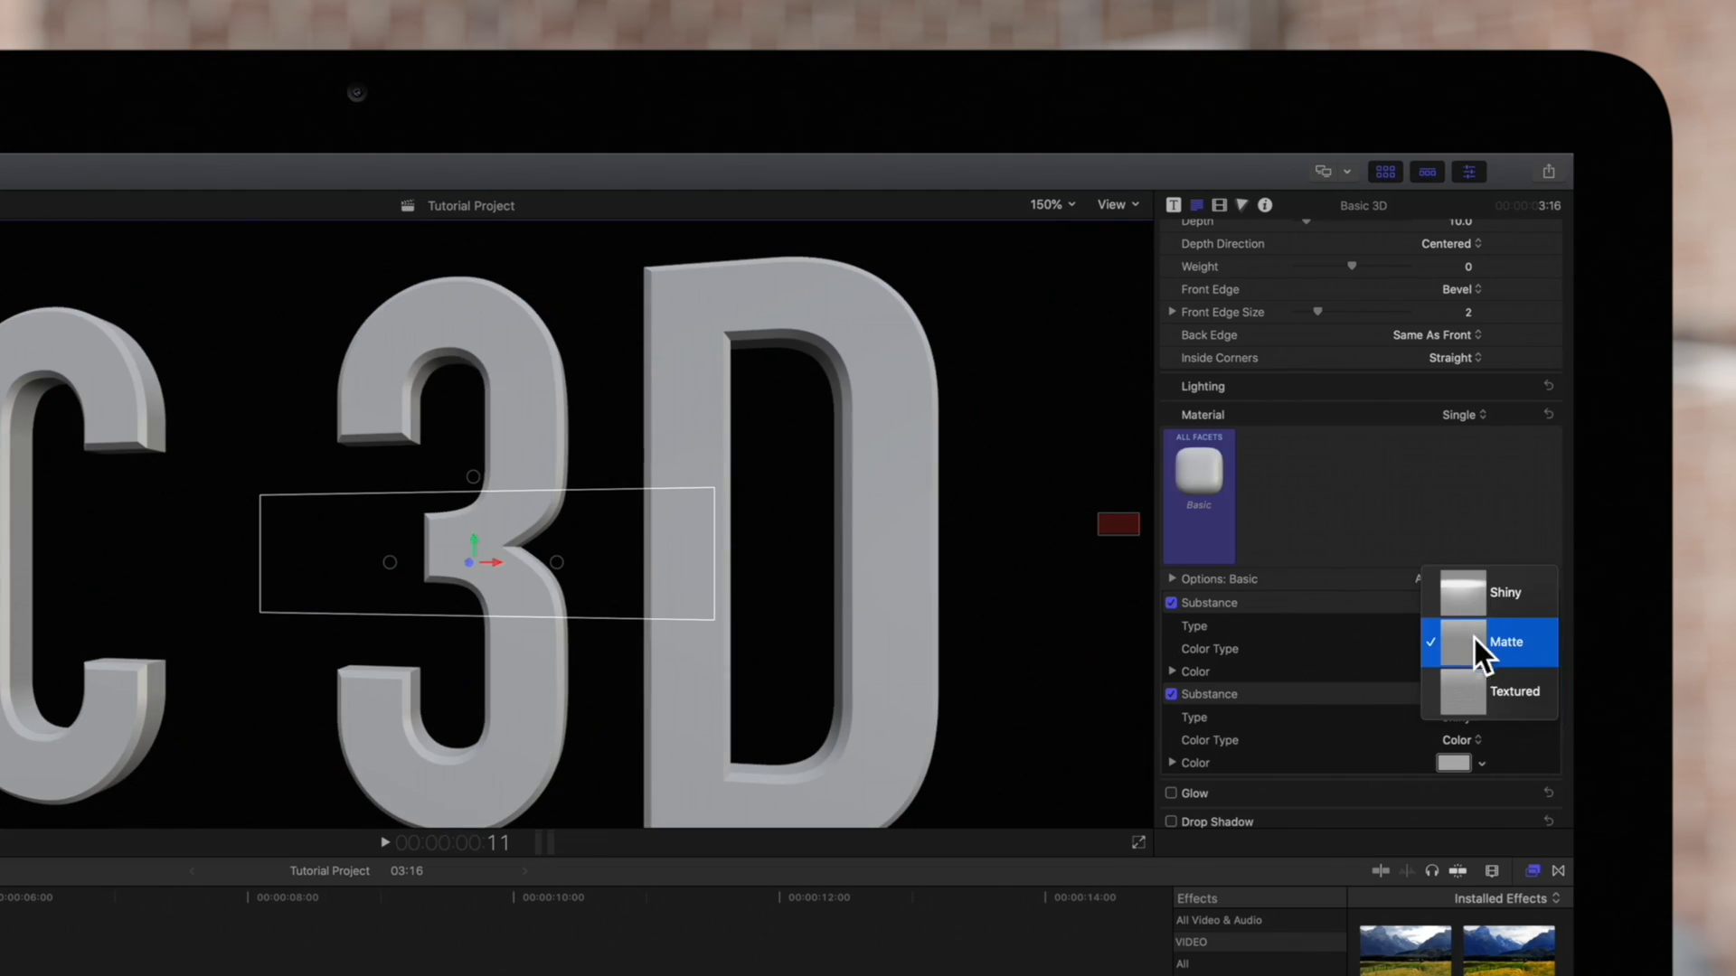
{"action": "left_click", "coordinate": [1505, 690]}
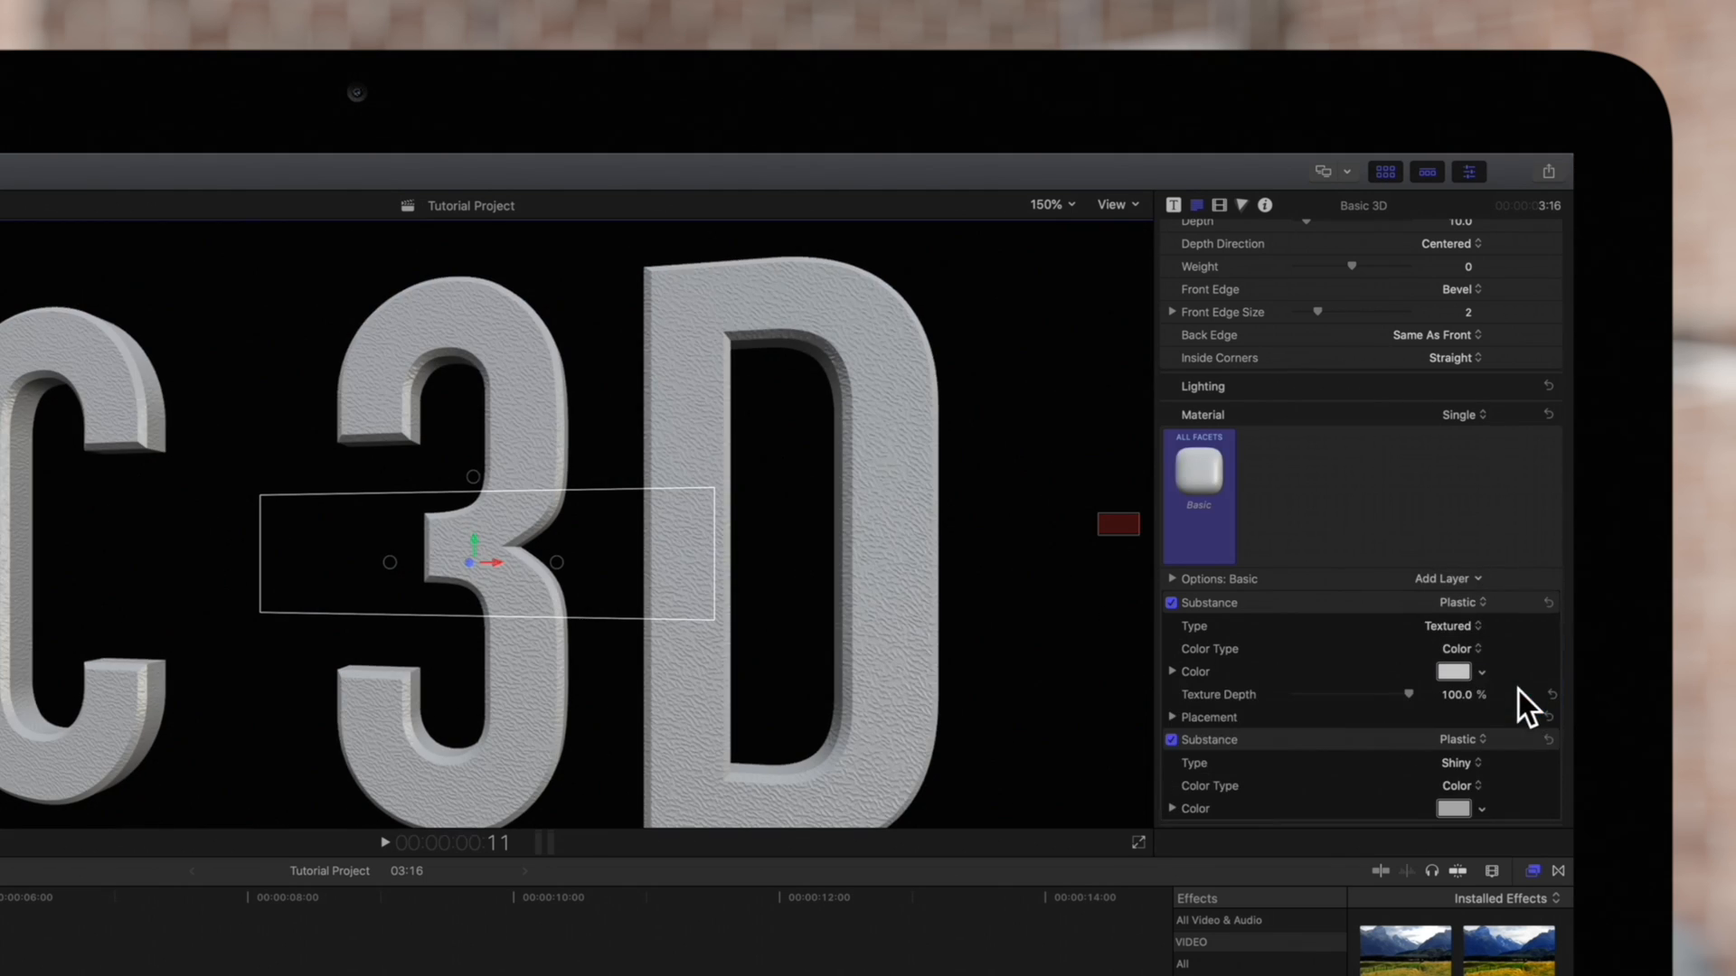
{"action": "left_click", "coordinate": [1463, 649]}
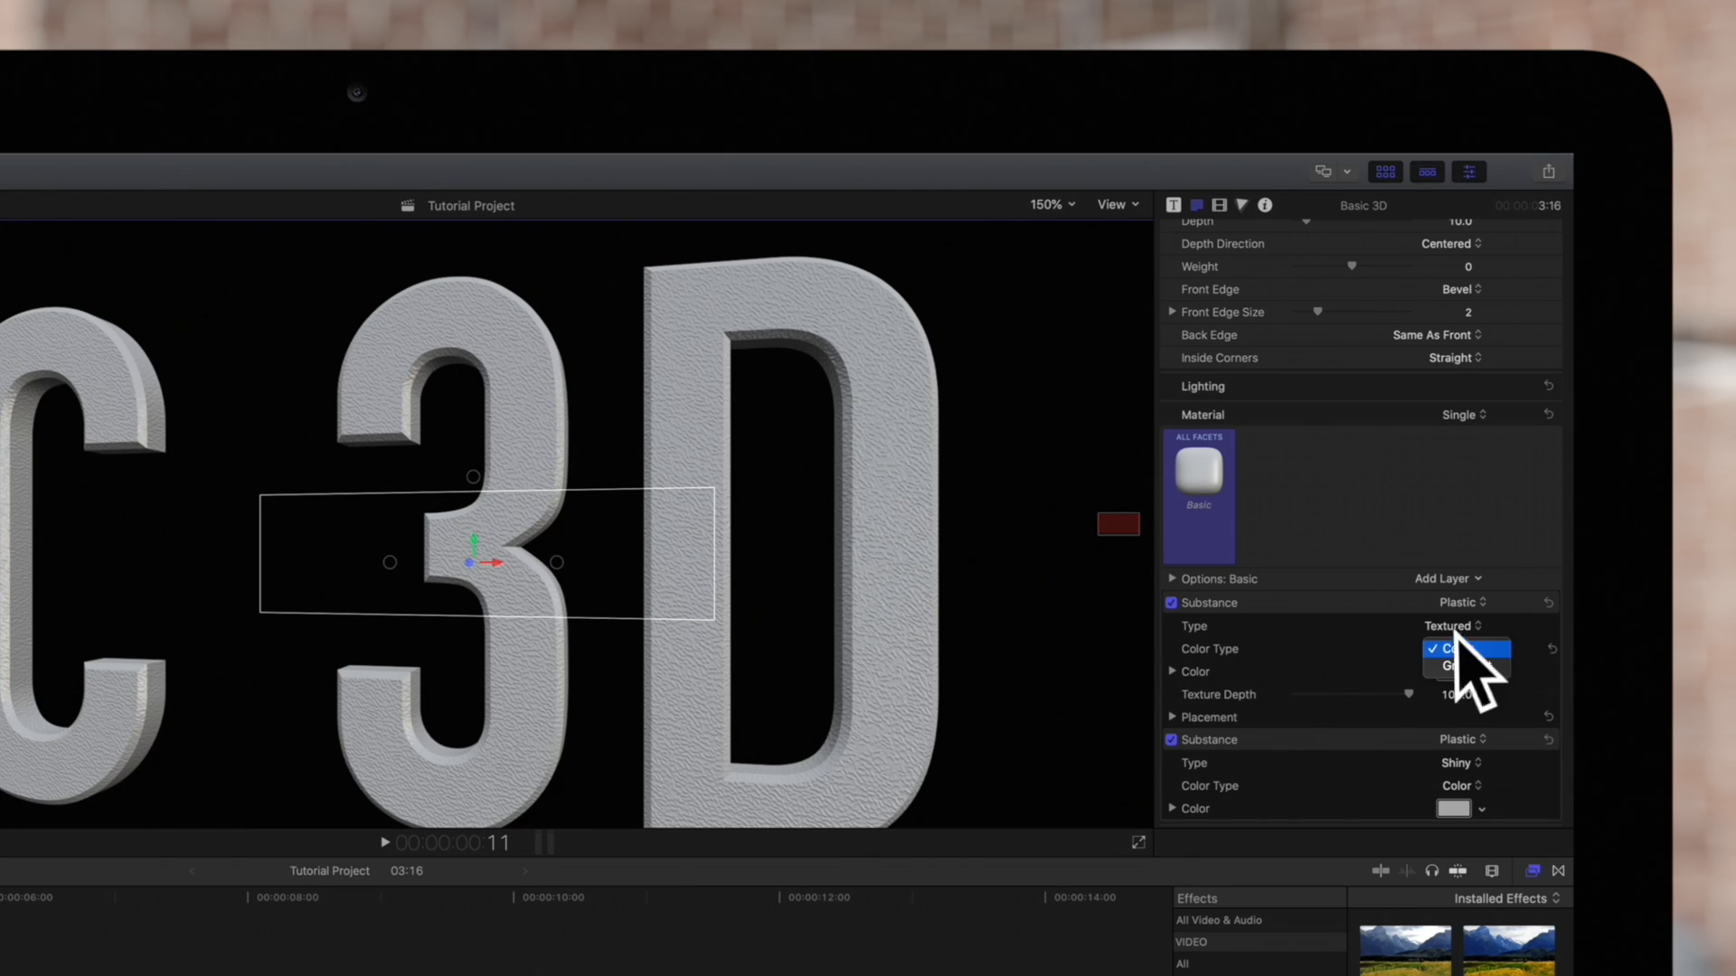
Colour the plastic yellow, then switch its colour type to Gradient at full texture depth.
{"action": "left_click", "coordinate": [1460, 649]}
{"action": "left_click", "coordinate": [1458, 672]}
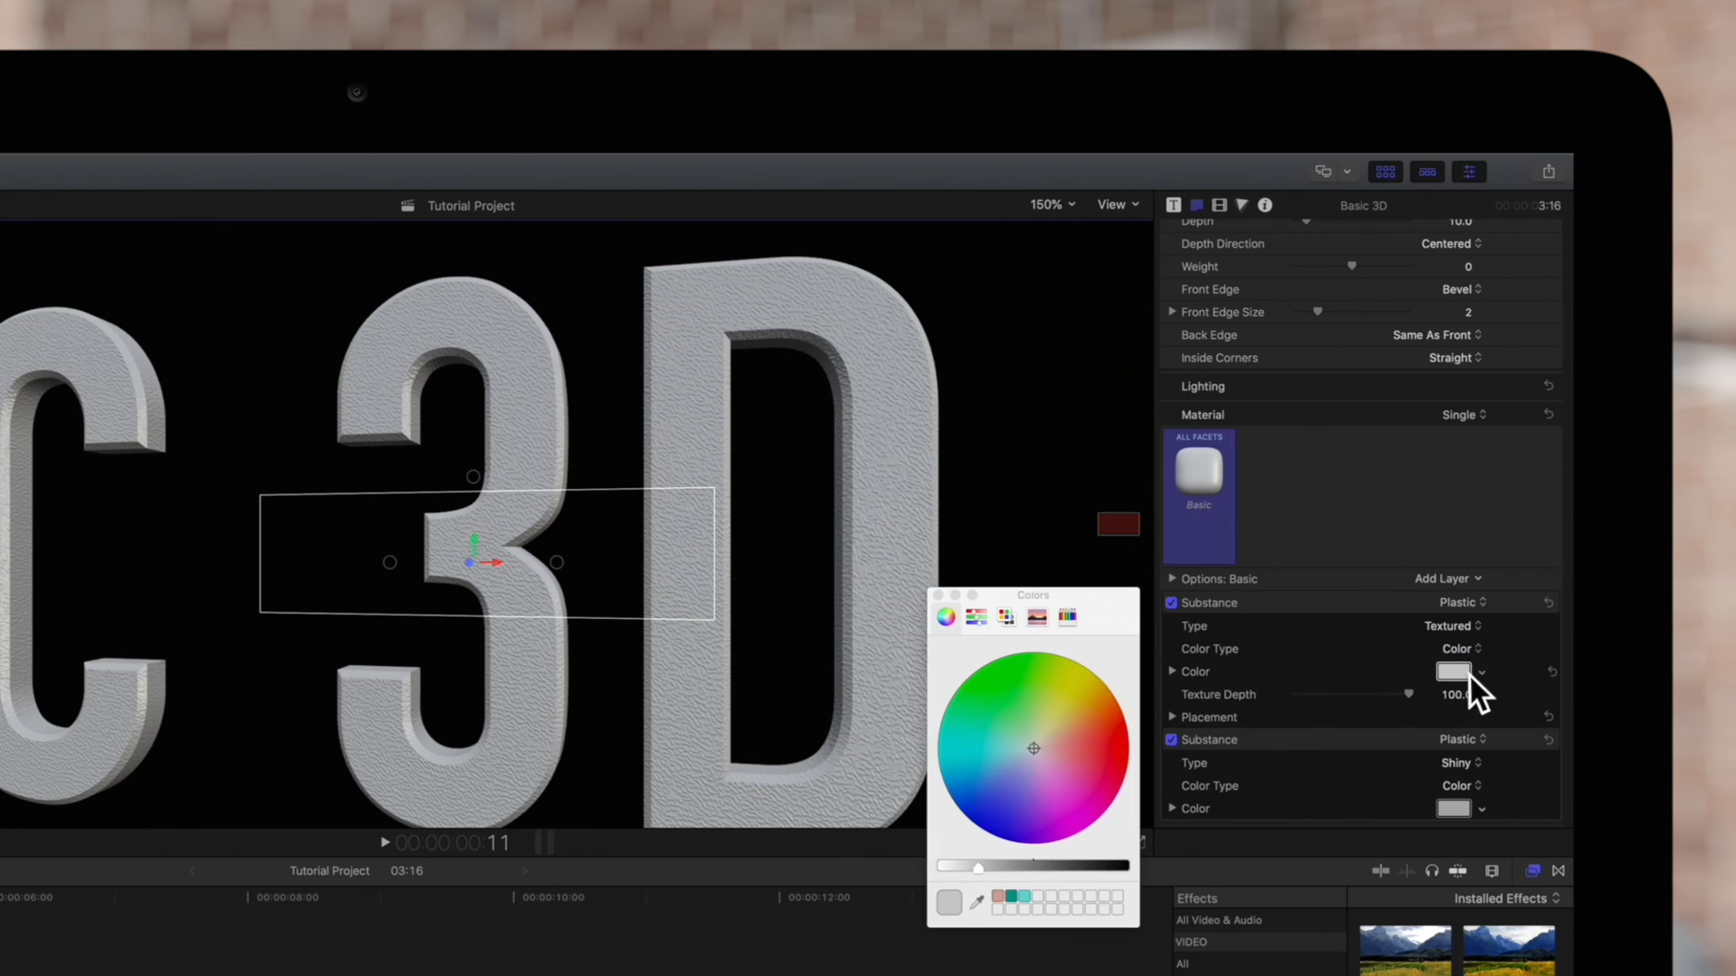
{"action": "left_click", "coordinate": [1072, 733]}
{"action": "left_click", "coordinate": [940, 596]}
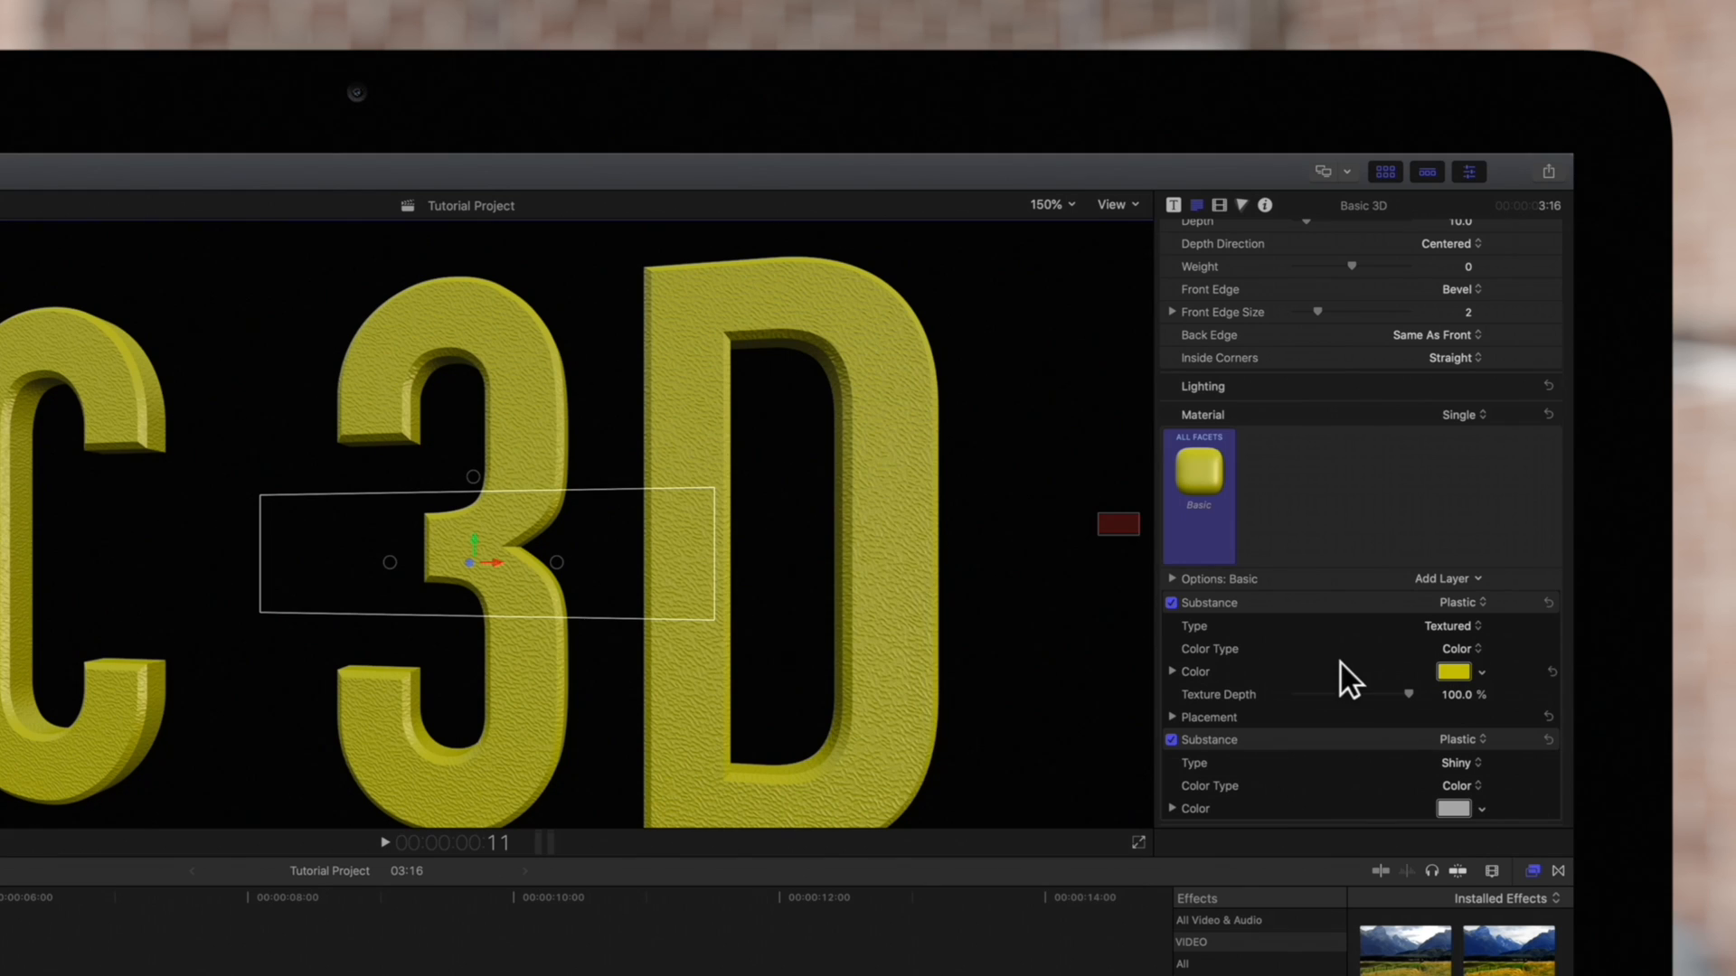
{"action": "left_click", "coordinate": [1464, 648]}
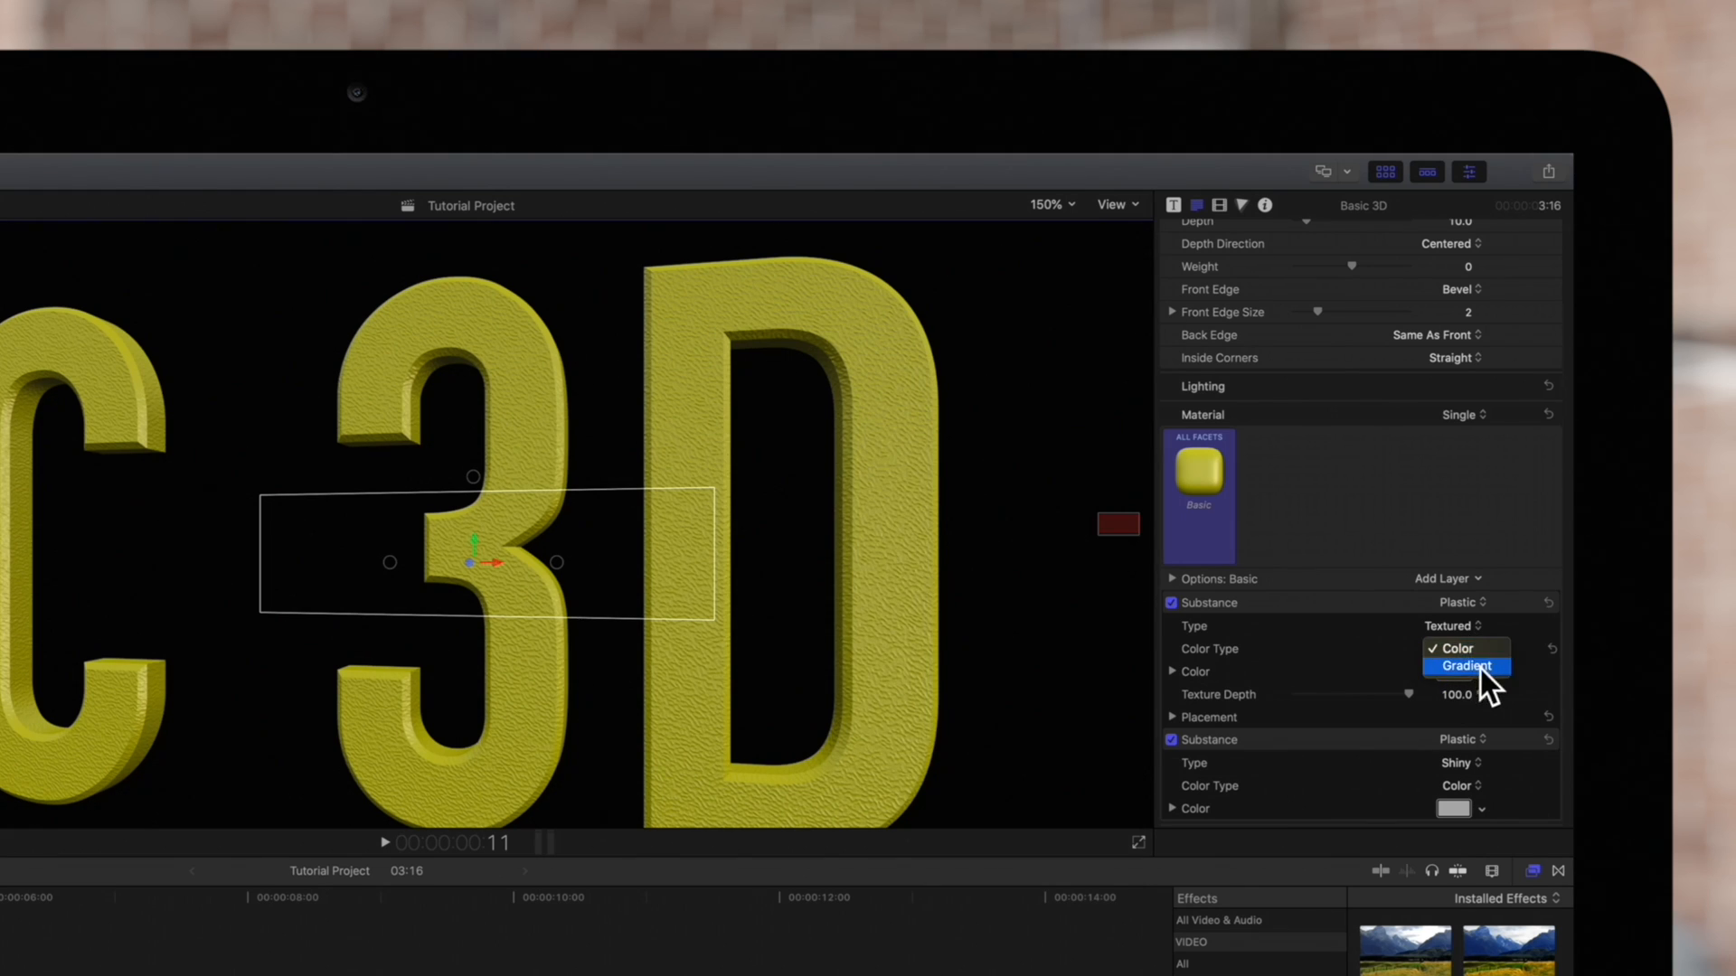
{"action": "left_click", "coordinate": [1480, 669]}
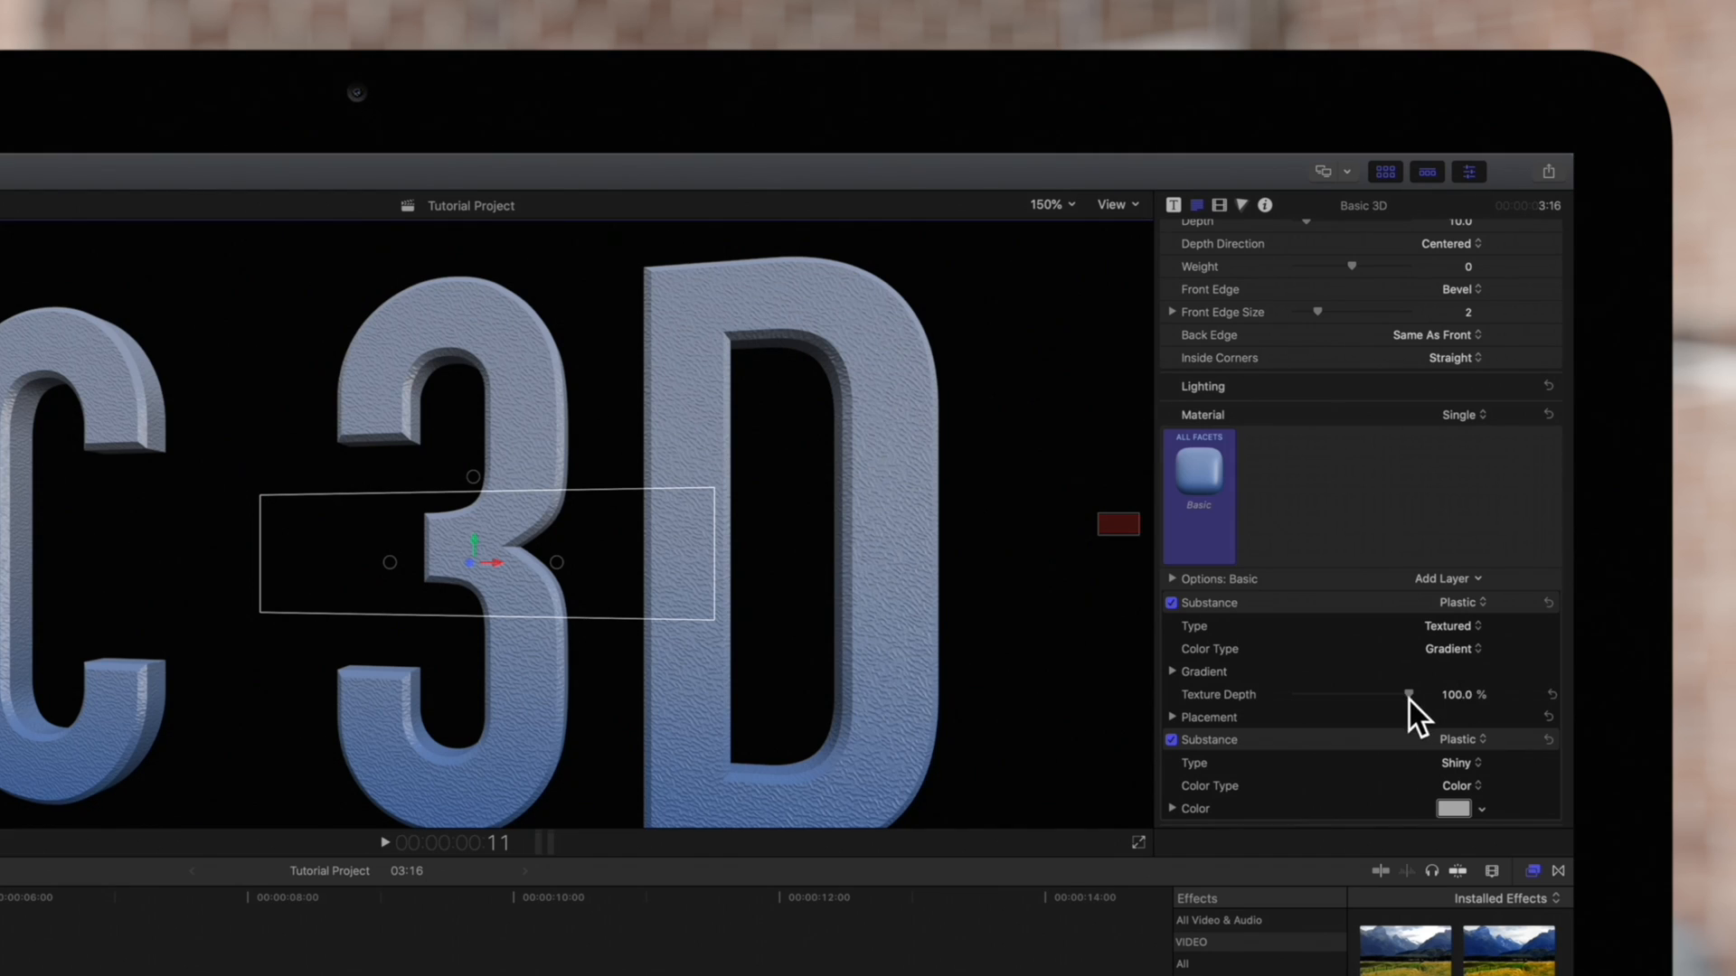
{"action": "left_click_drag", "start_coordinate": [1409, 701], "coordinate": [1409, 699]}
Expand the Placement settings of the textured top layer.
{"action": "left_click", "coordinate": [1174, 715]}
{"action": "scroll", "coordinate": [1523, 687], "scroll_direction": "down", "scroll_amount": 2}
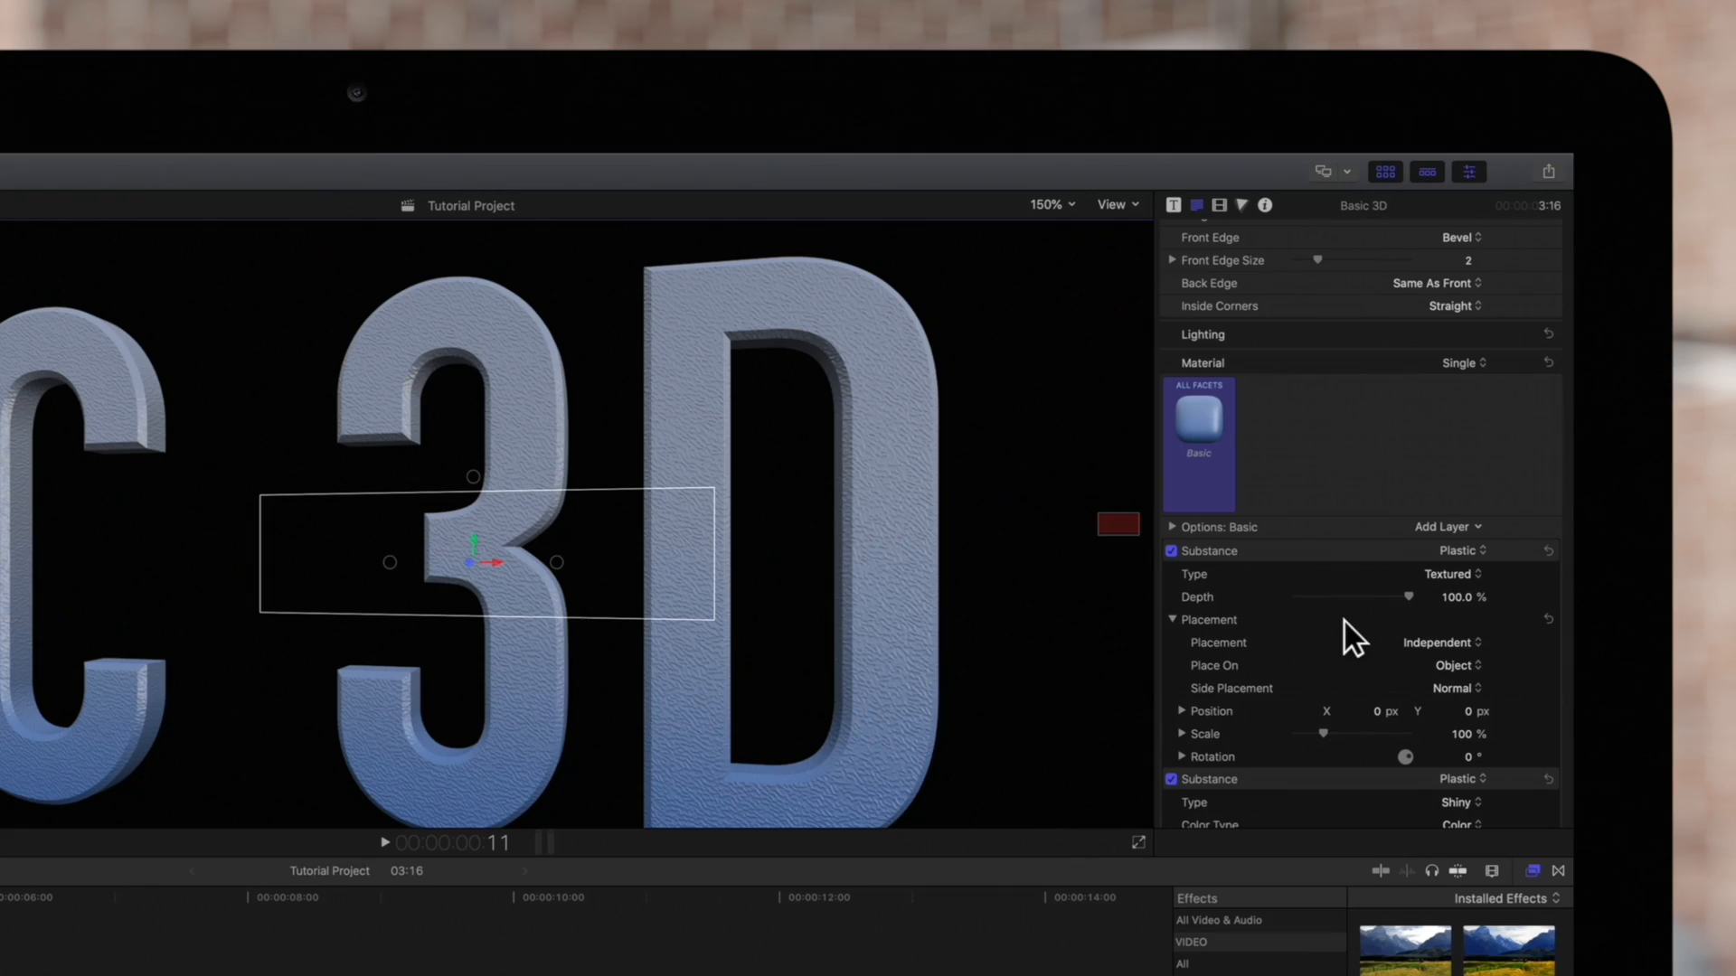
Make the top layer Bamboo wood with shallower grain, then Stone at about 94% depth.
{"action": "left_click", "coordinate": [1464, 550]}
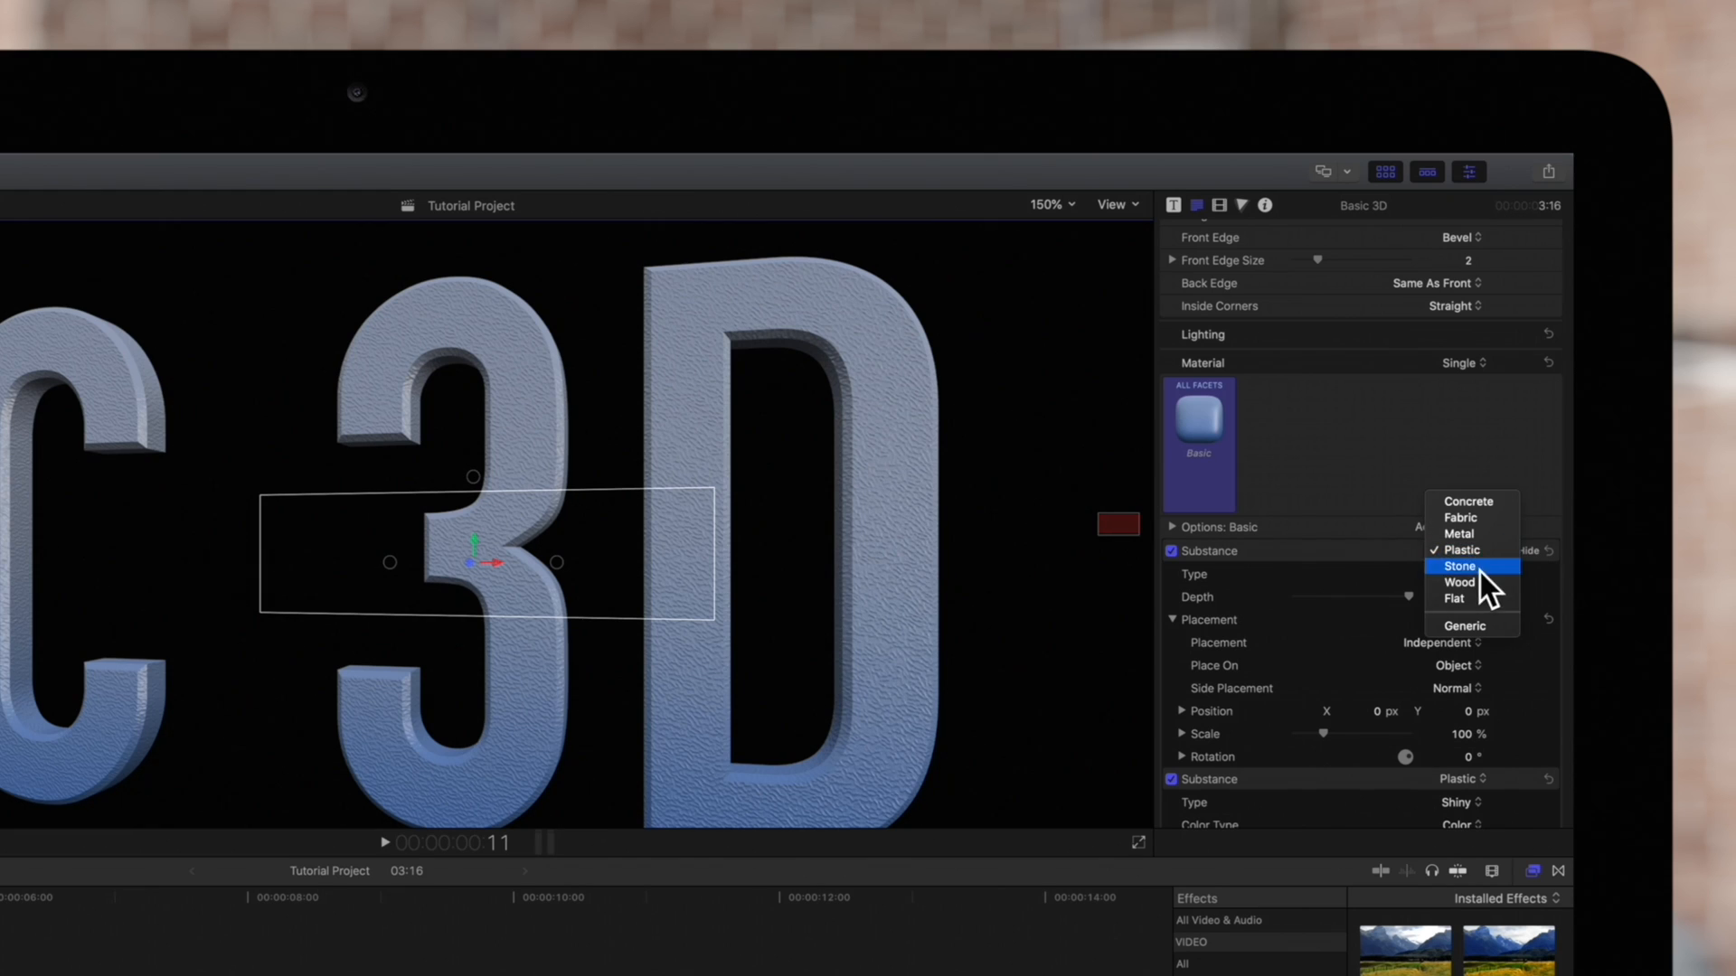
{"action": "left_click", "coordinate": [1483, 584]}
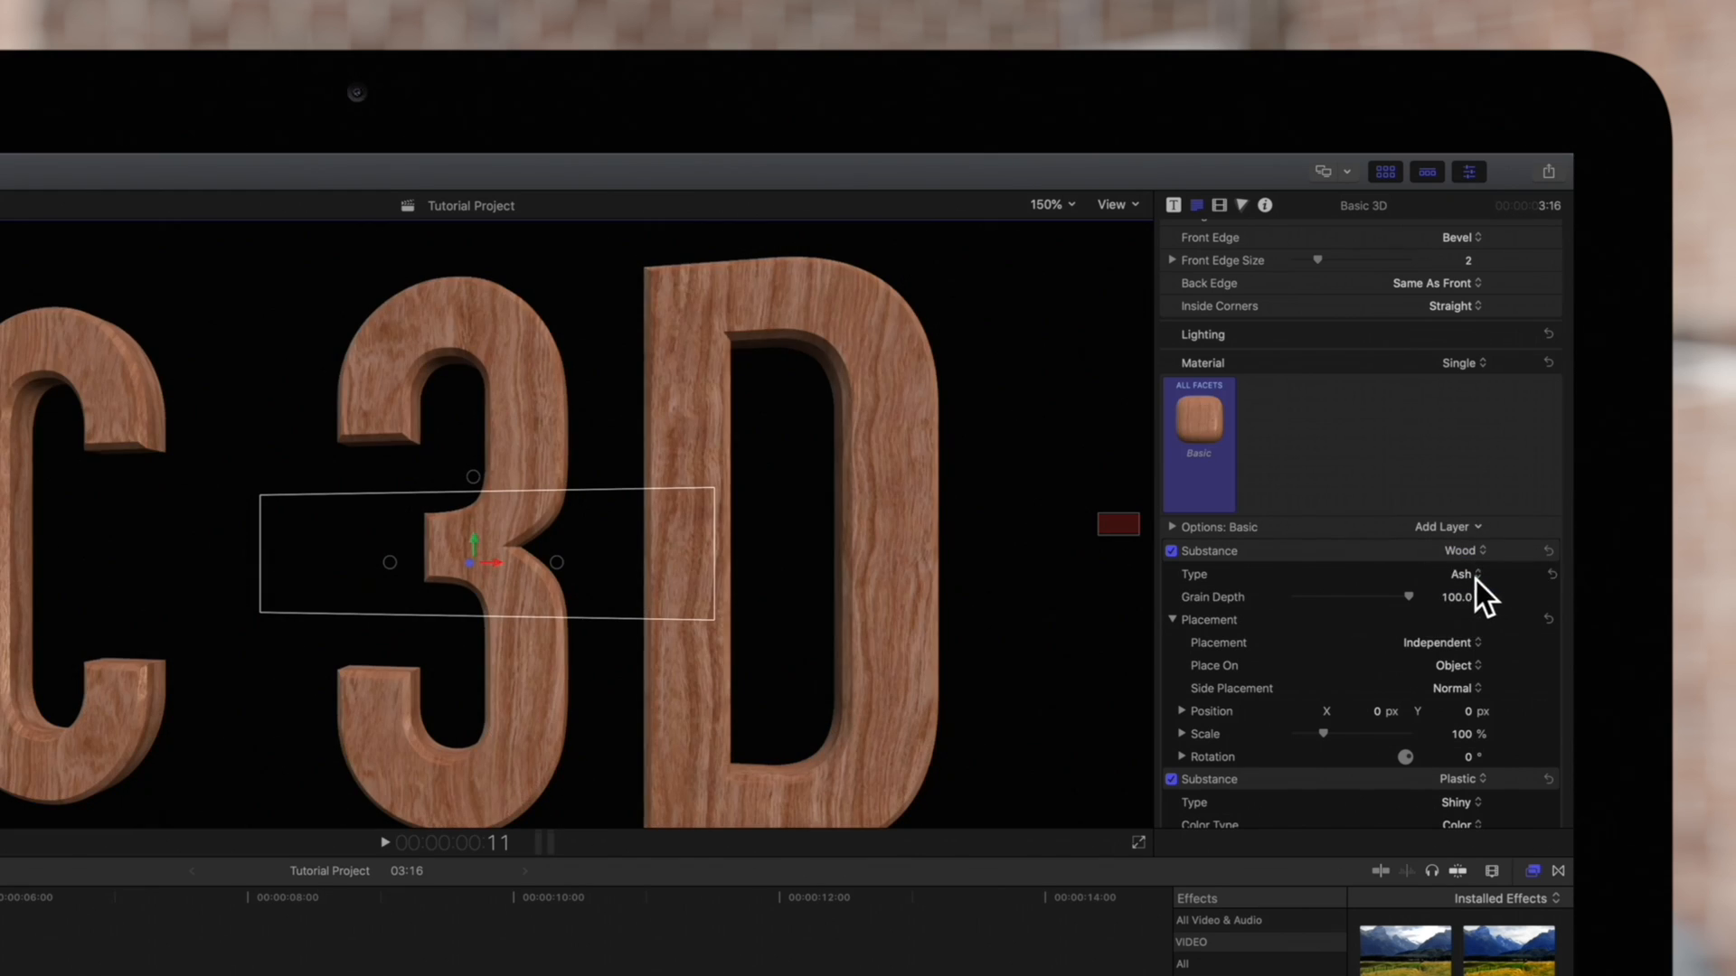
{"action": "left_click", "coordinate": [1477, 581]}
{"action": "left_click", "coordinate": [1493, 639]}
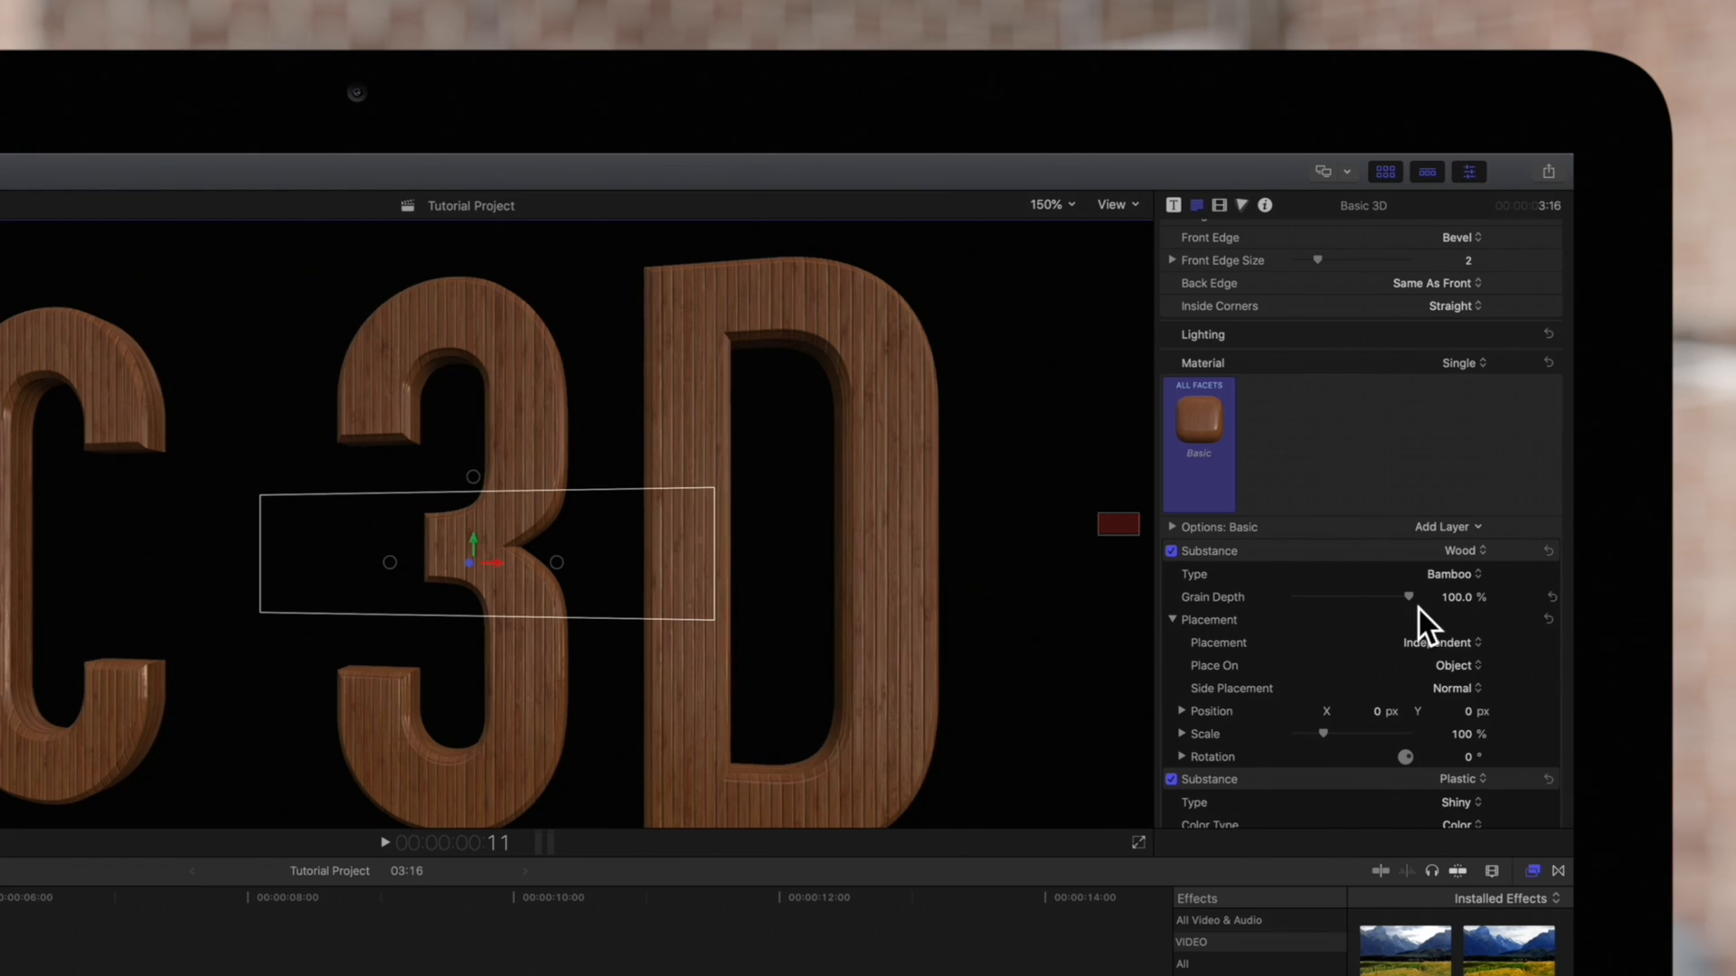
{"action": "mouse_move", "coordinate": [1411, 597]}
{"action": "left_mouse_down"}
{"action": "mouse_move", "coordinate": [1312, 598]}
{"action": "mouse_move", "coordinate": [1411, 598]}
{"action": "left_mouse_up"}
{"action": "mouse_move", "coordinate": [1367, 599]}
{"action": "left_mouse_down"}
{"action": "mouse_move", "coordinate": [1290, 598]}
{"action": "mouse_move", "coordinate": [1400, 600]}
{"action": "left_mouse_up"}
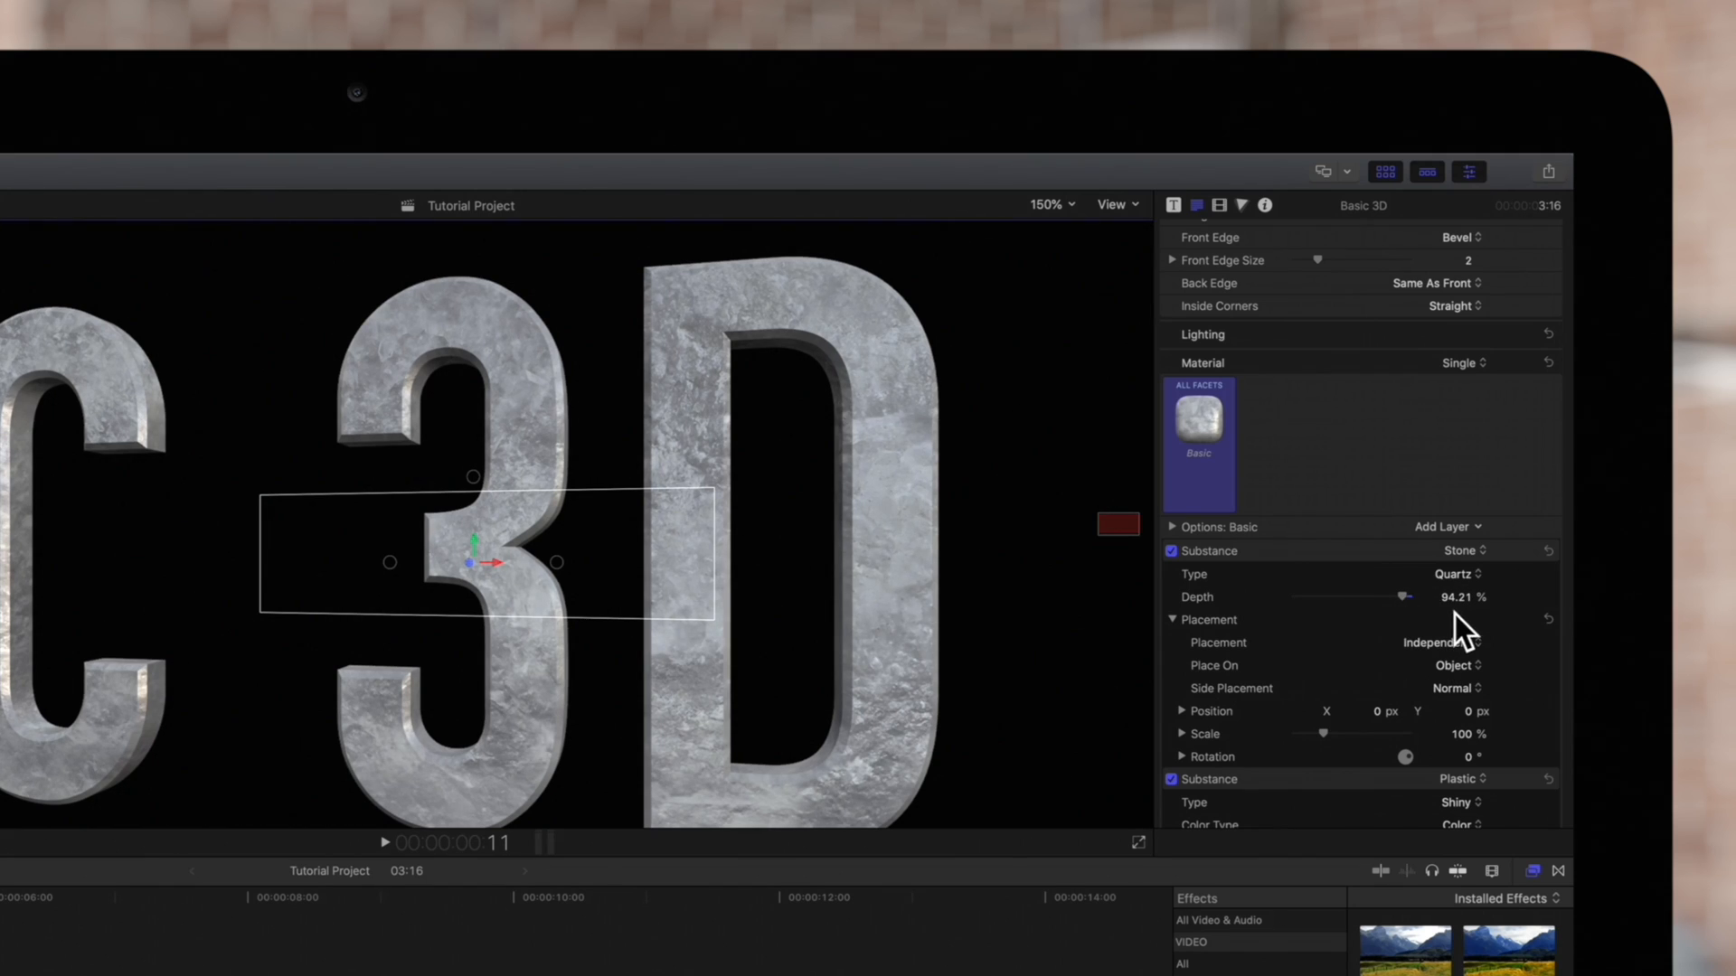
Make the top layer a Flat yellow substance and test its Intensity and Opacity.
{"action": "left_click", "coordinate": [1465, 551]}
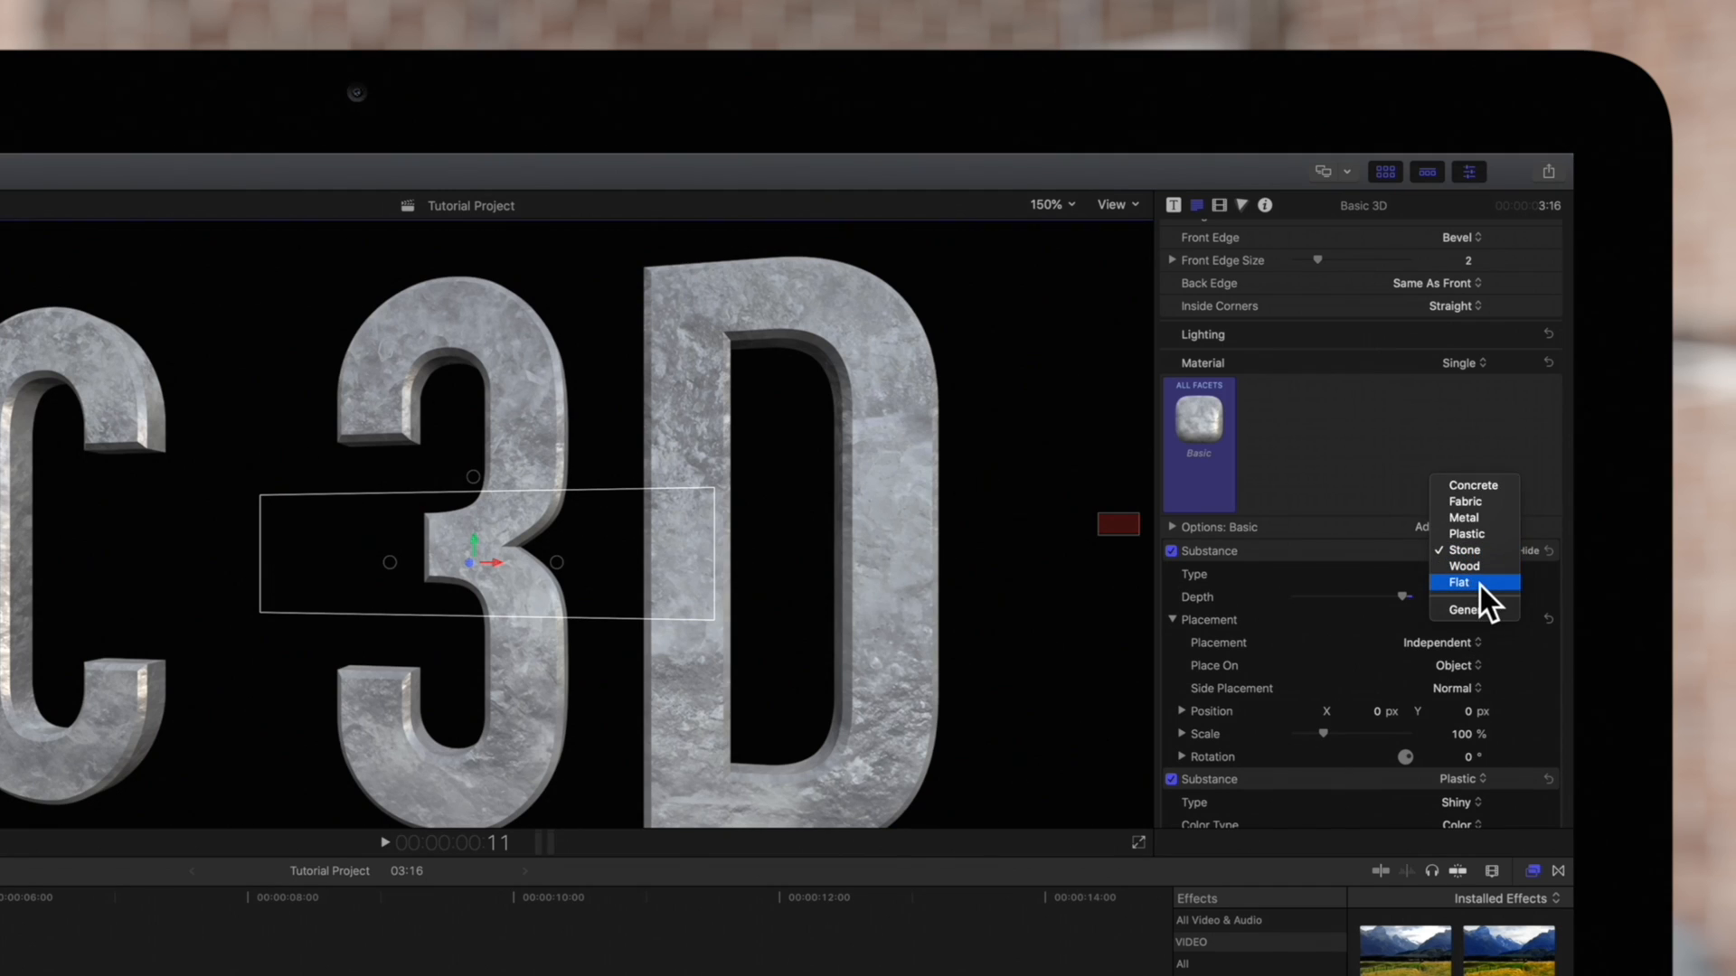
{"action": "left_click", "coordinate": [1479, 586]}
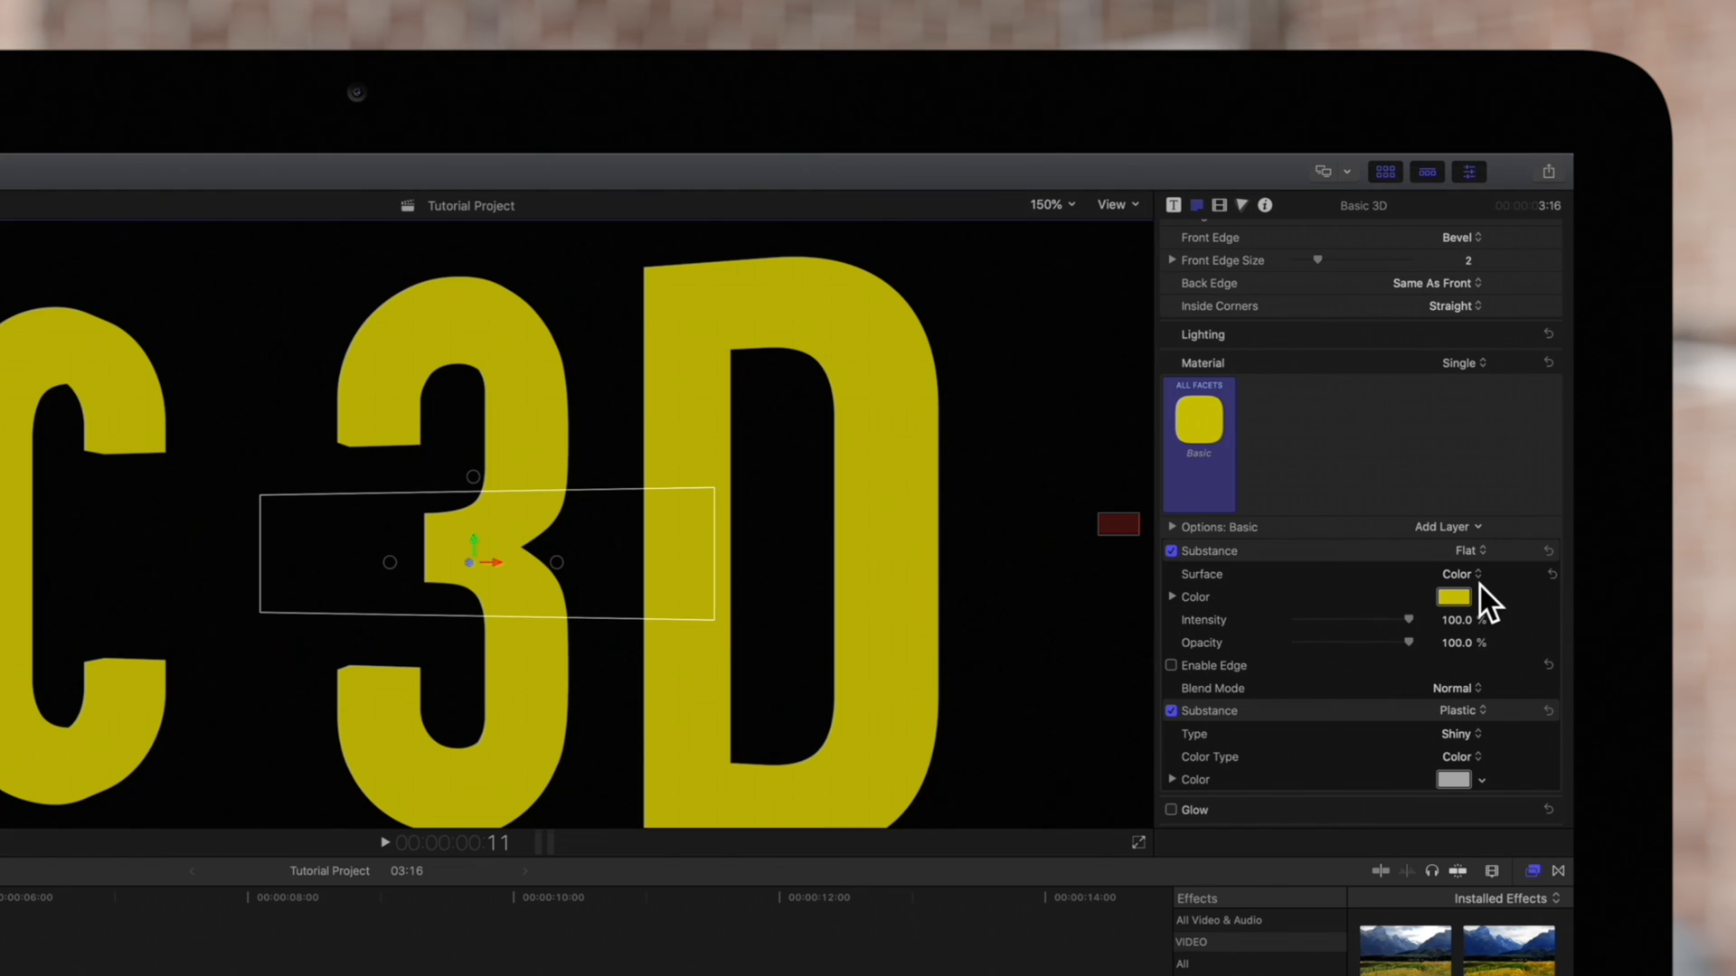
{"action": "mouse_move", "coordinate": [1422, 626]}
{"action": "mouse_move", "coordinate": [1410, 621]}
{"action": "left_mouse_down"}
{"action": "mouse_move", "coordinate": [1322, 621]}
{"action": "mouse_move", "coordinate": [1411, 622]}
{"action": "left_mouse_up"}
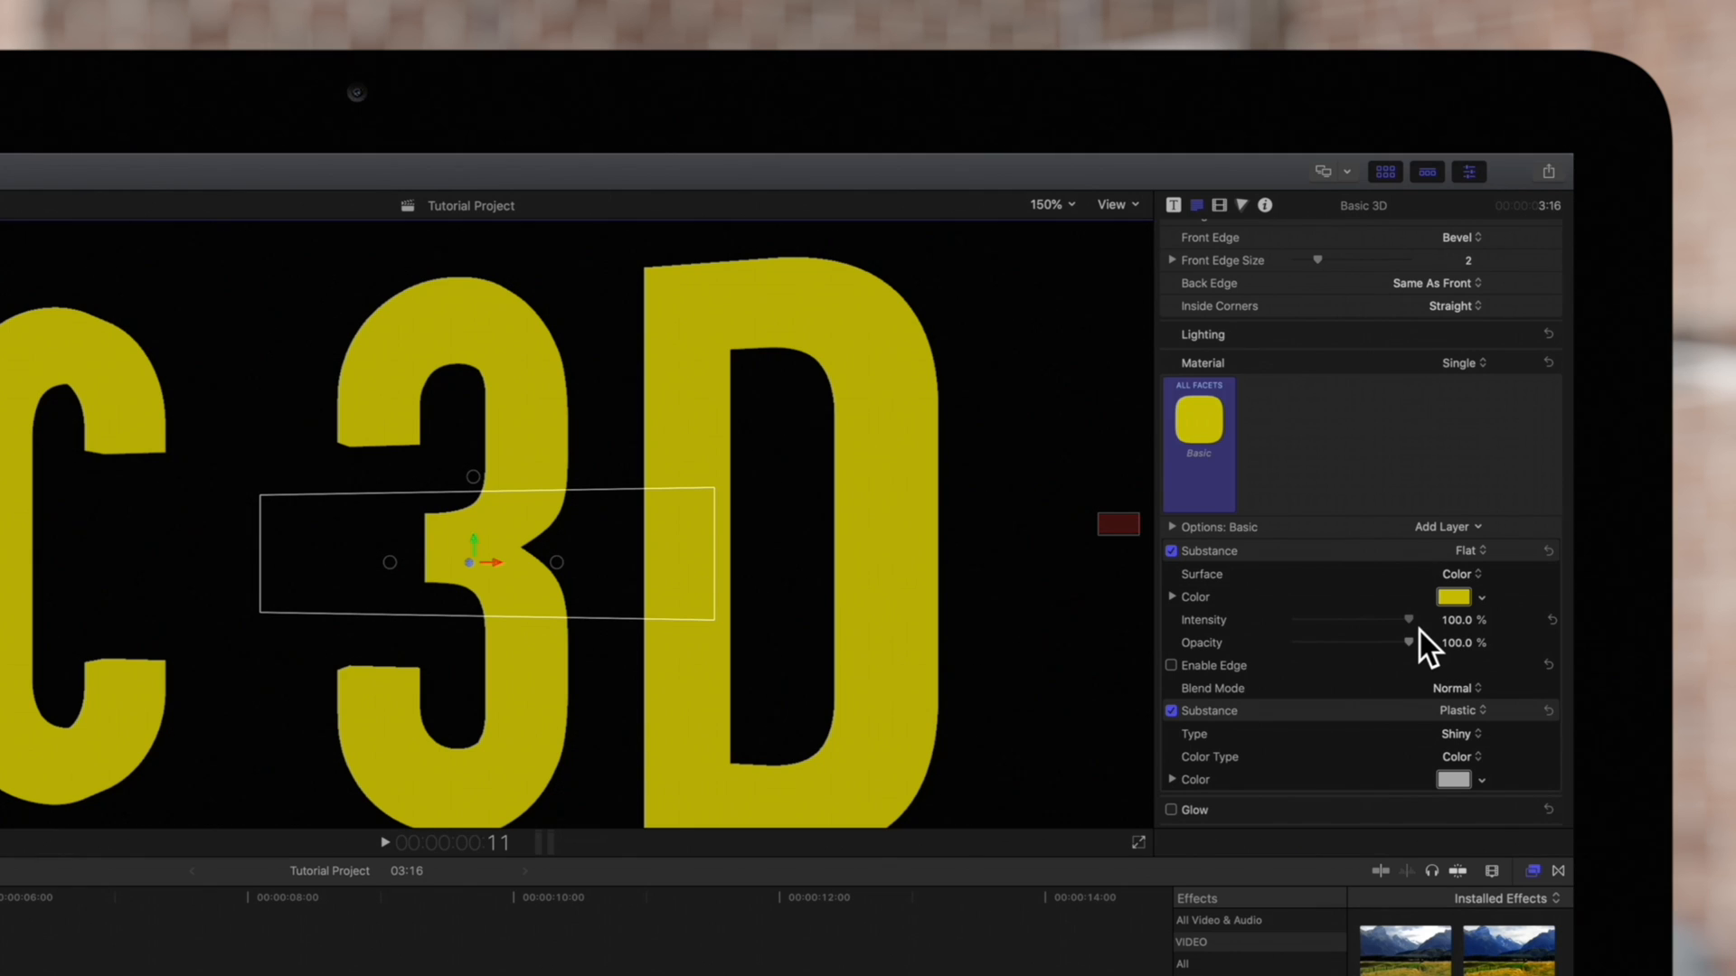
{"action": "mouse_move", "coordinate": [1410, 643]}
{"action": "left_mouse_down"}
{"action": "mouse_move", "coordinate": [1322, 643]}
{"action": "mouse_move", "coordinate": [1417, 643]}
{"action": "left_mouse_up"}
Enable and invert the edge mask at about 51% so faces stay yellow with silver edges.
{"action": "mouse_move", "coordinate": [1357, 667]}
{"action": "left_click", "coordinate": [1172, 666]}
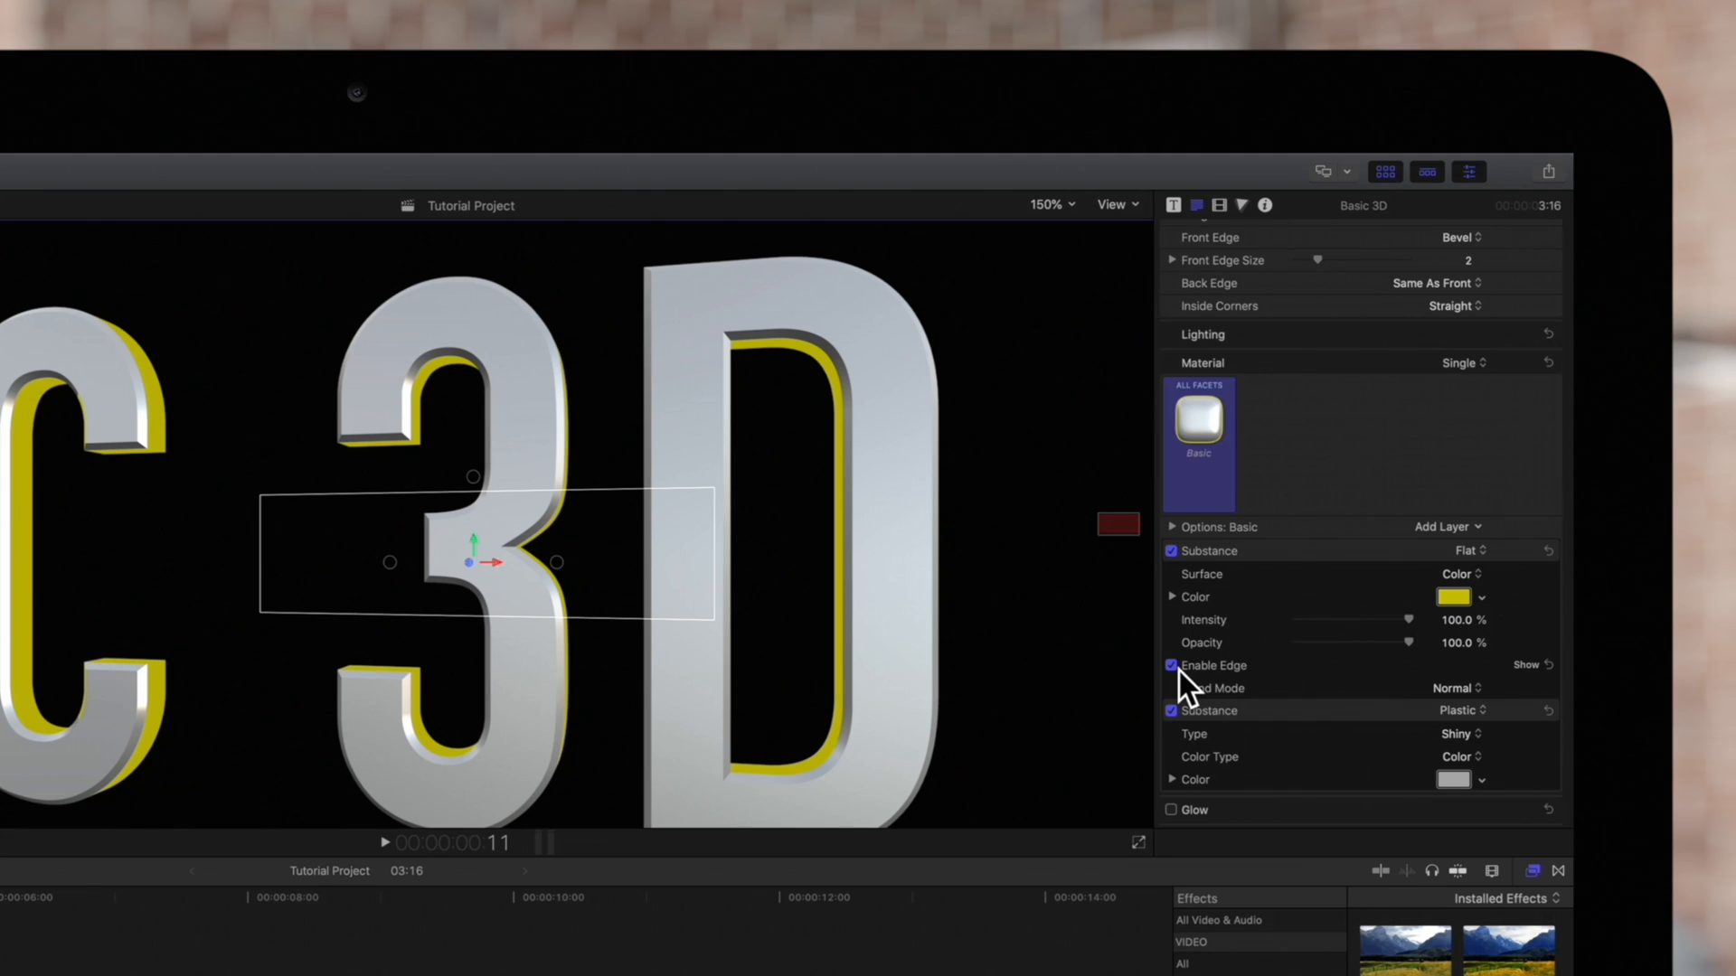
{"action": "left_click", "coordinate": [1526, 666]}
{"action": "mouse_move", "coordinate": [1351, 687]}
{"action": "left_mouse_down"}
{"action": "mouse_move", "coordinate": [1302, 688]}
{"action": "mouse_move", "coordinate": [1412, 691]}
{"action": "mouse_move", "coordinate": [1354, 690]}
{"action": "left_mouse_up"}
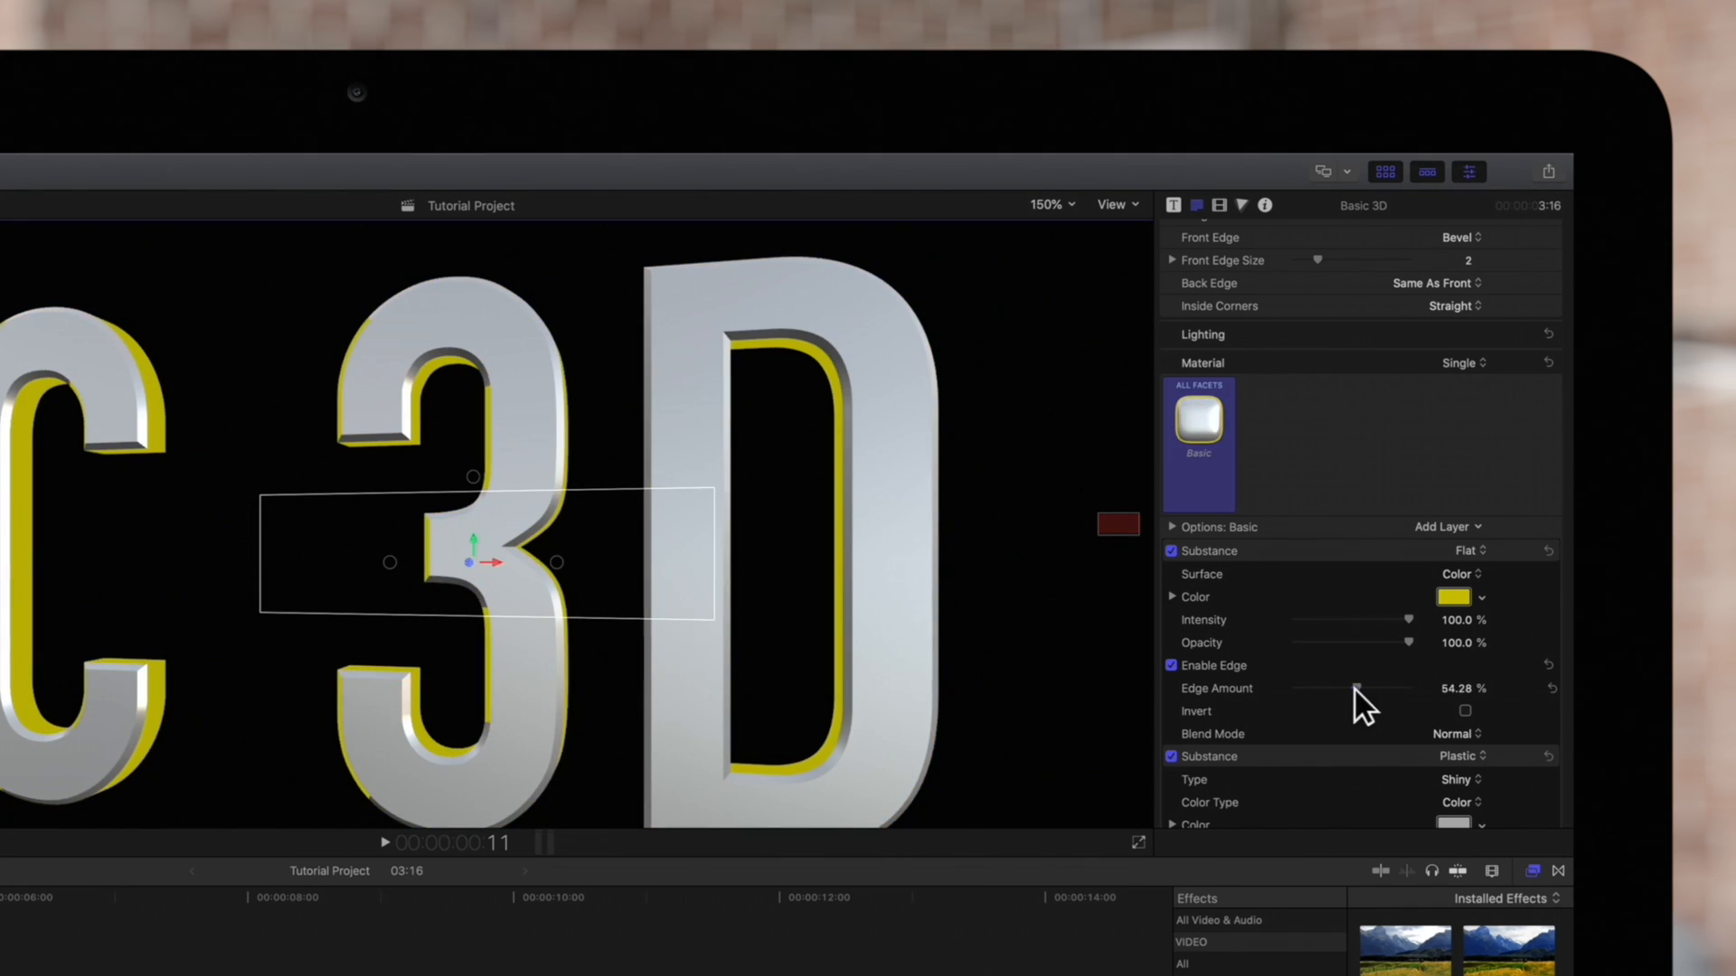
{"action": "left_click", "coordinate": [1469, 712]}
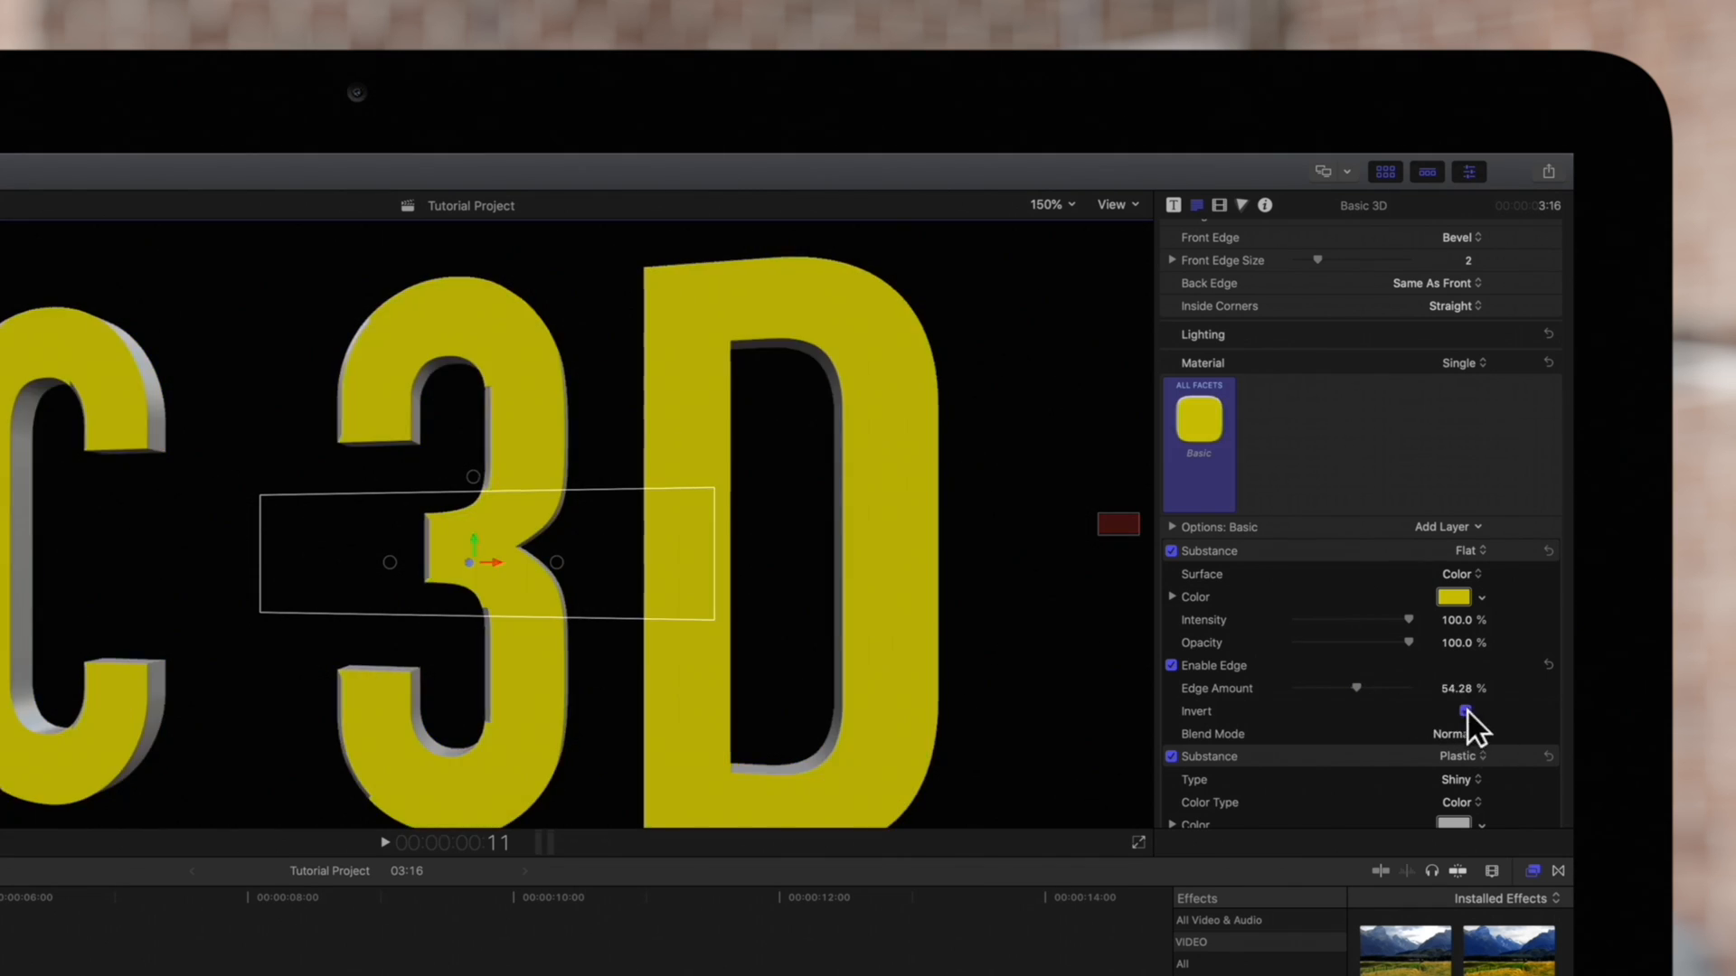
{"action": "mouse_move", "coordinate": [1356, 690]}
{"action": "left_mouse_down"}
{"action": "mouse_move", "coordinate": [1313, 689]}
{"action": "mouse_move", "coordinate": [1376, 693]}
{"action": "mouse_move", "coordinate": [1354, 693]}
{"action": "left_mouse_up"}
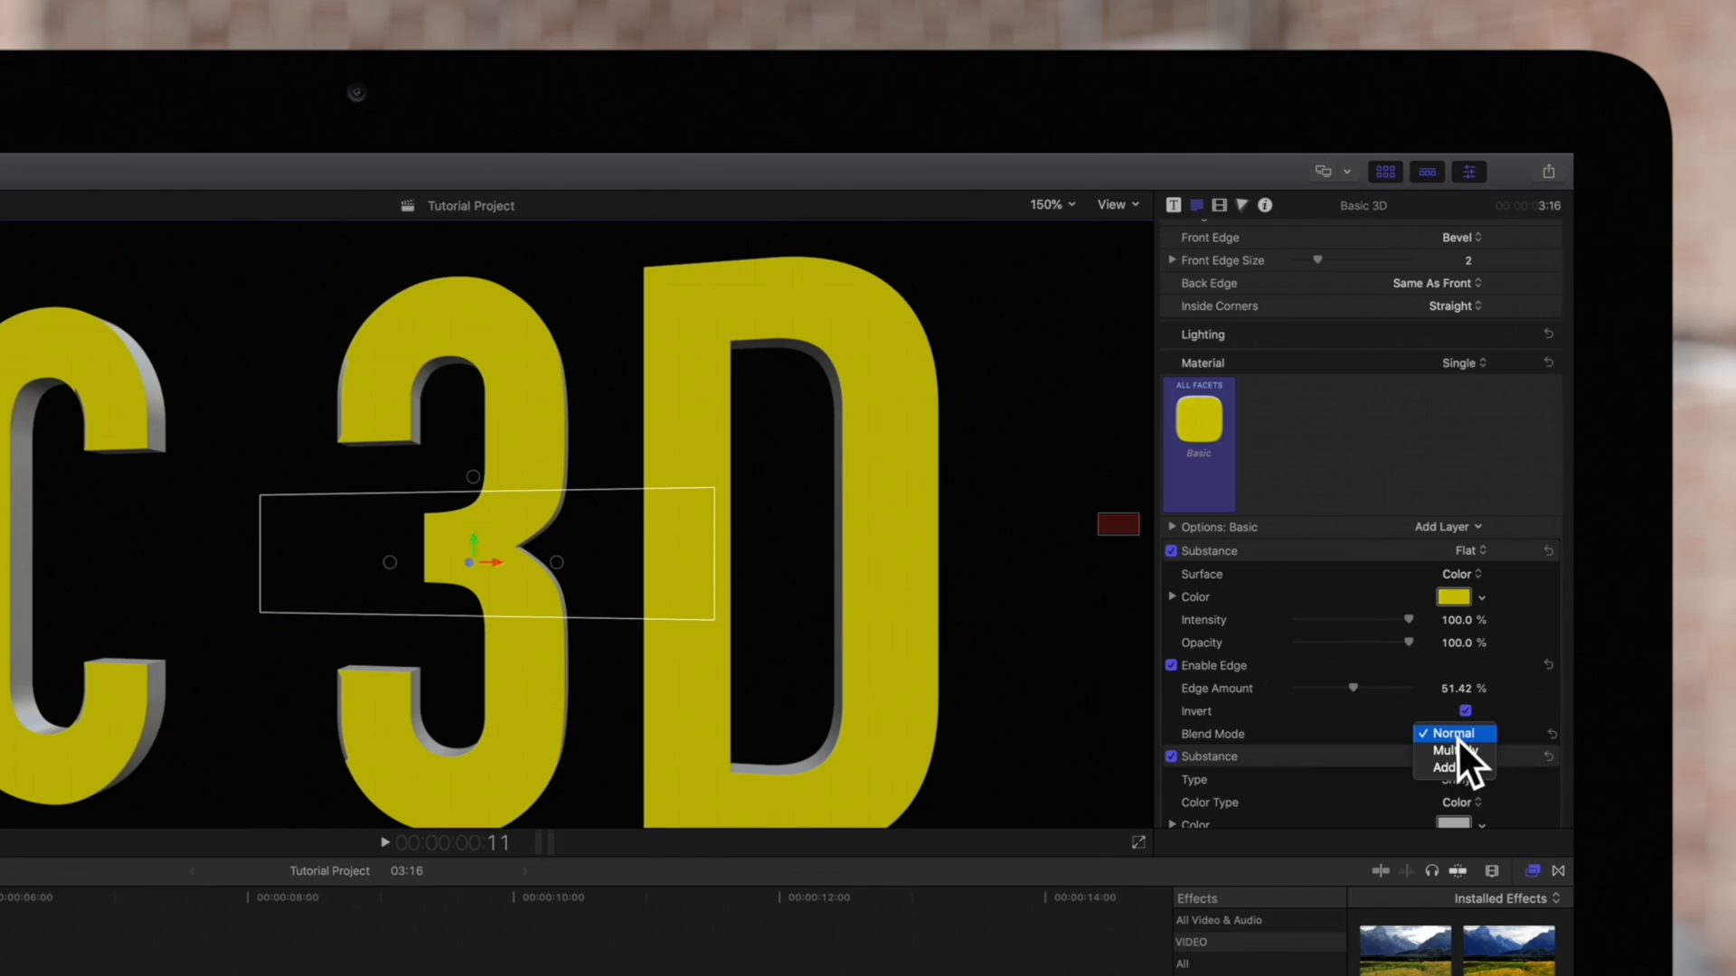
Set the flat yellow layer's blend mode to Multiply.
{"action": "left_click", "coordinate": [1469, 753]}
{"action": "left_click", "coordinate": [1452, 734]}
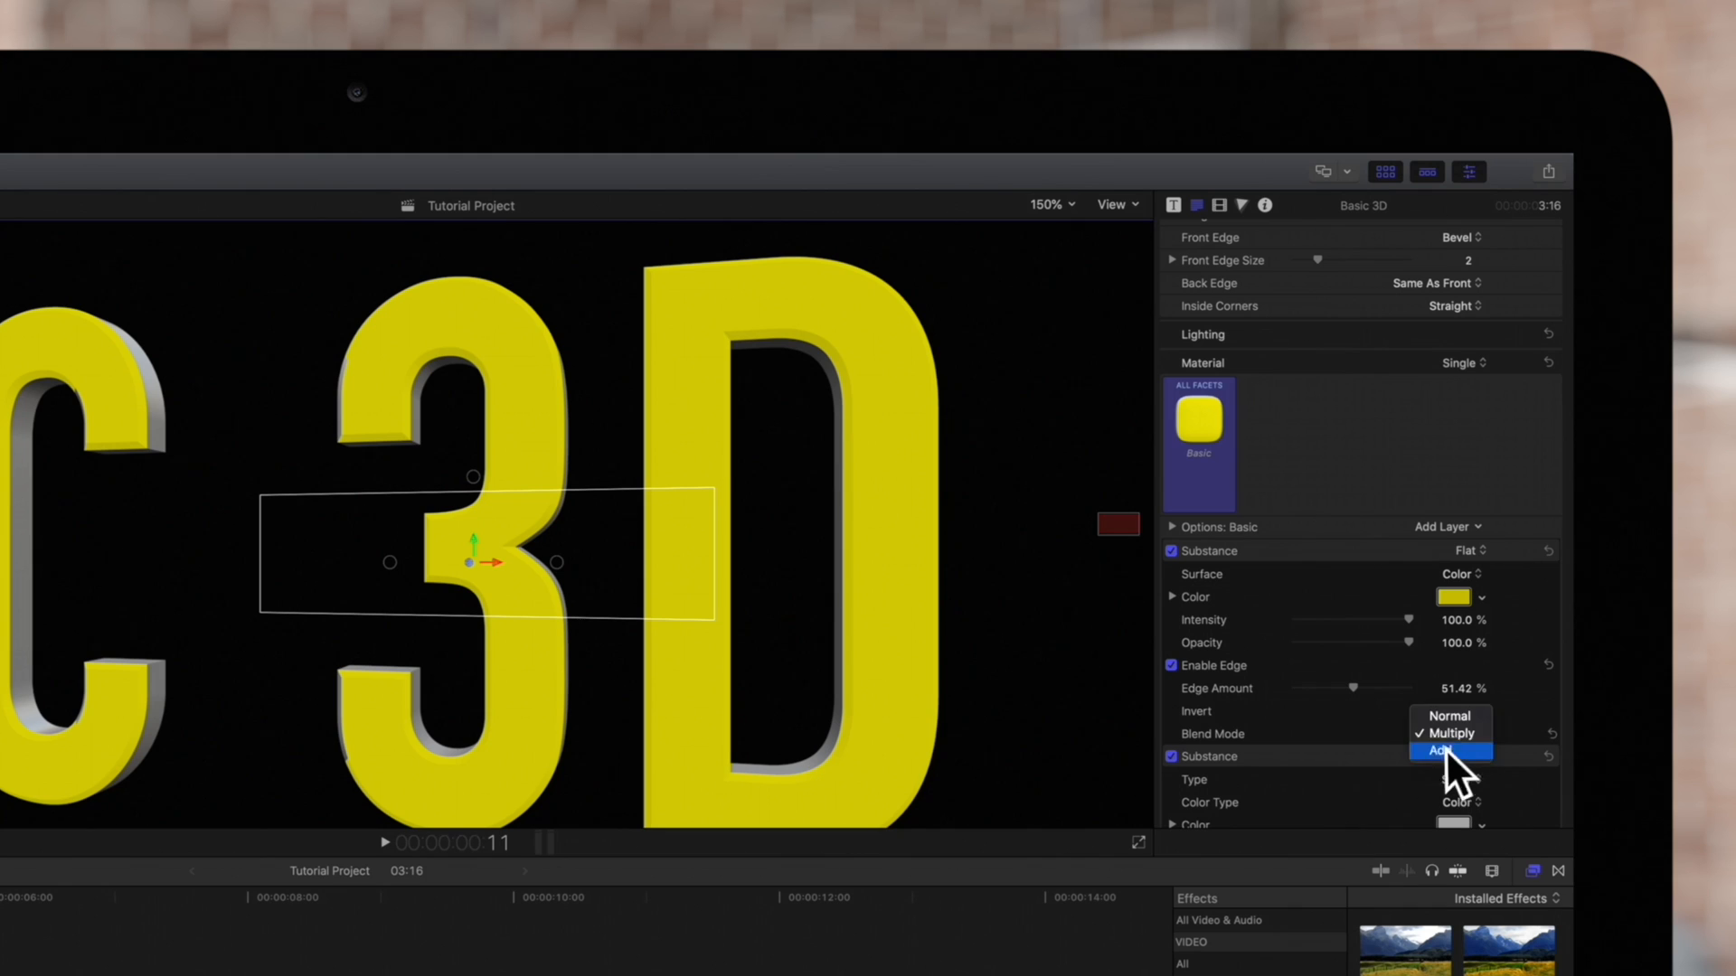